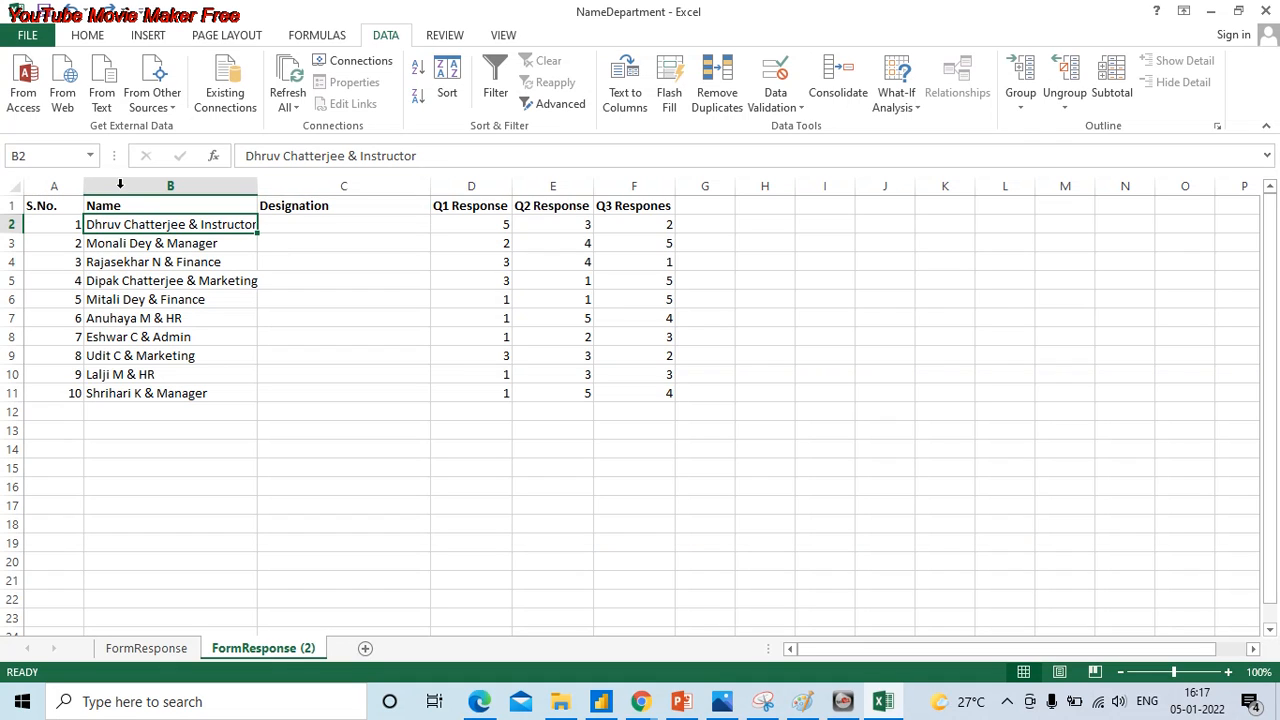
- Examine the Name, Designation and Q1 to Q3 response columns of the FormResponse (2) sheet
left_click_drag(170, 186, 634, 186)
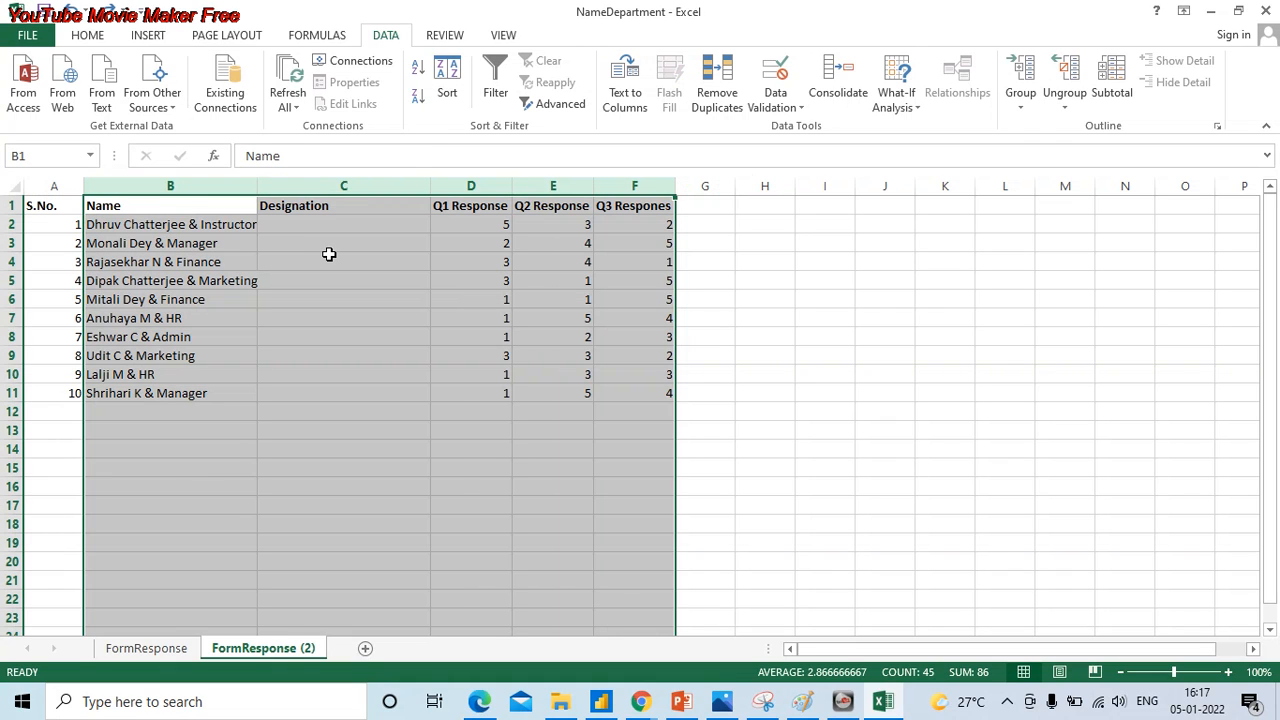
left_click(180, 207)
left_click(305, 208)
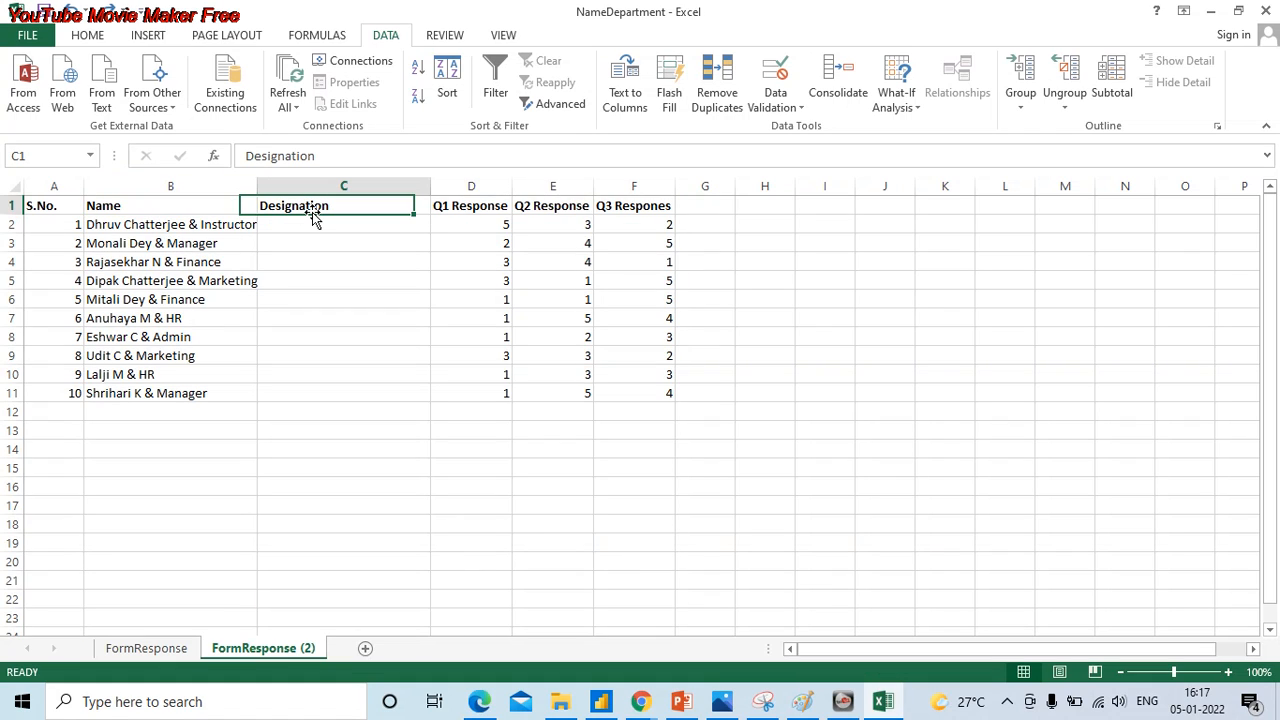
left_click(482, 210)
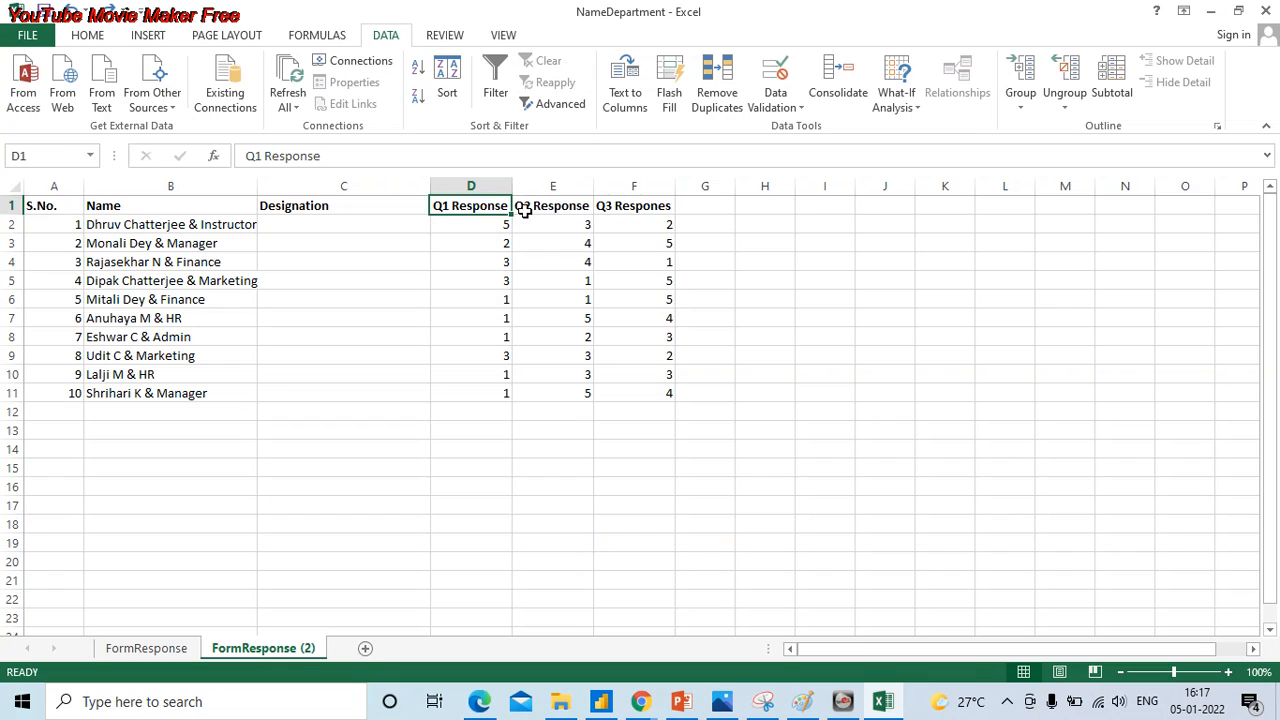
left_click_drag(523, 210, 615, 207)
left_click_drag(500, 226, 625, 386)
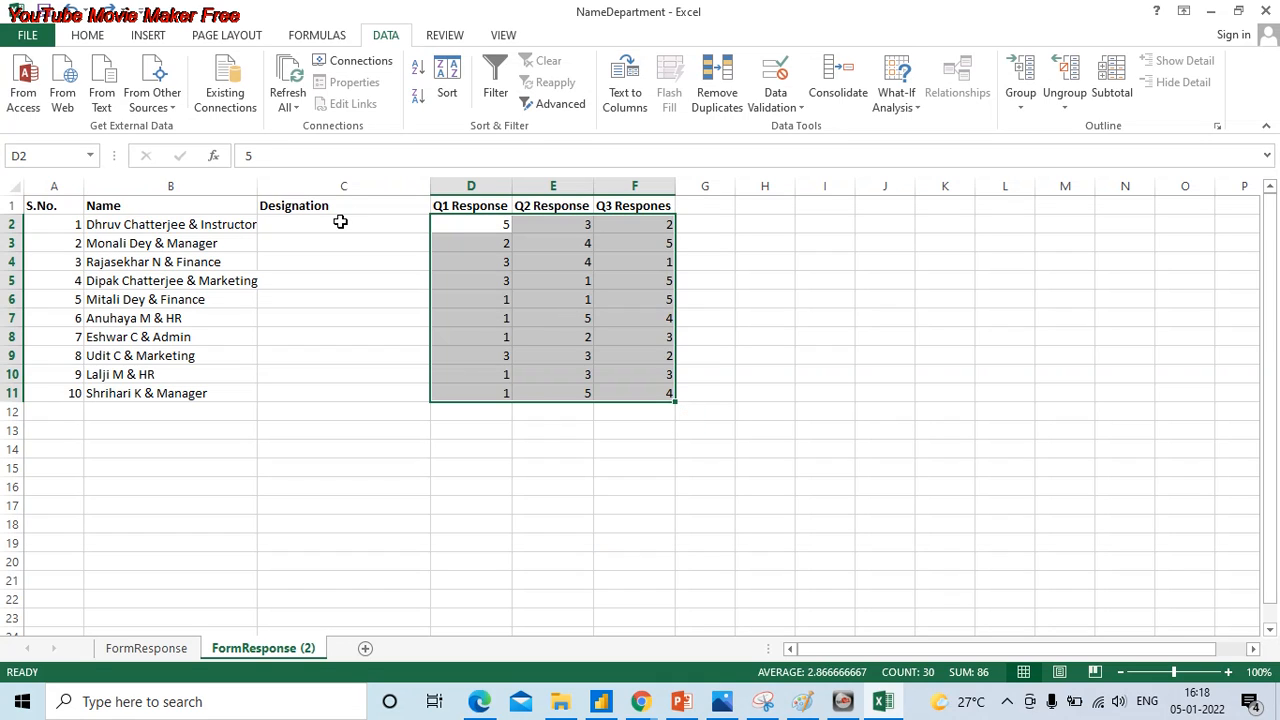
left_click(451, 231)
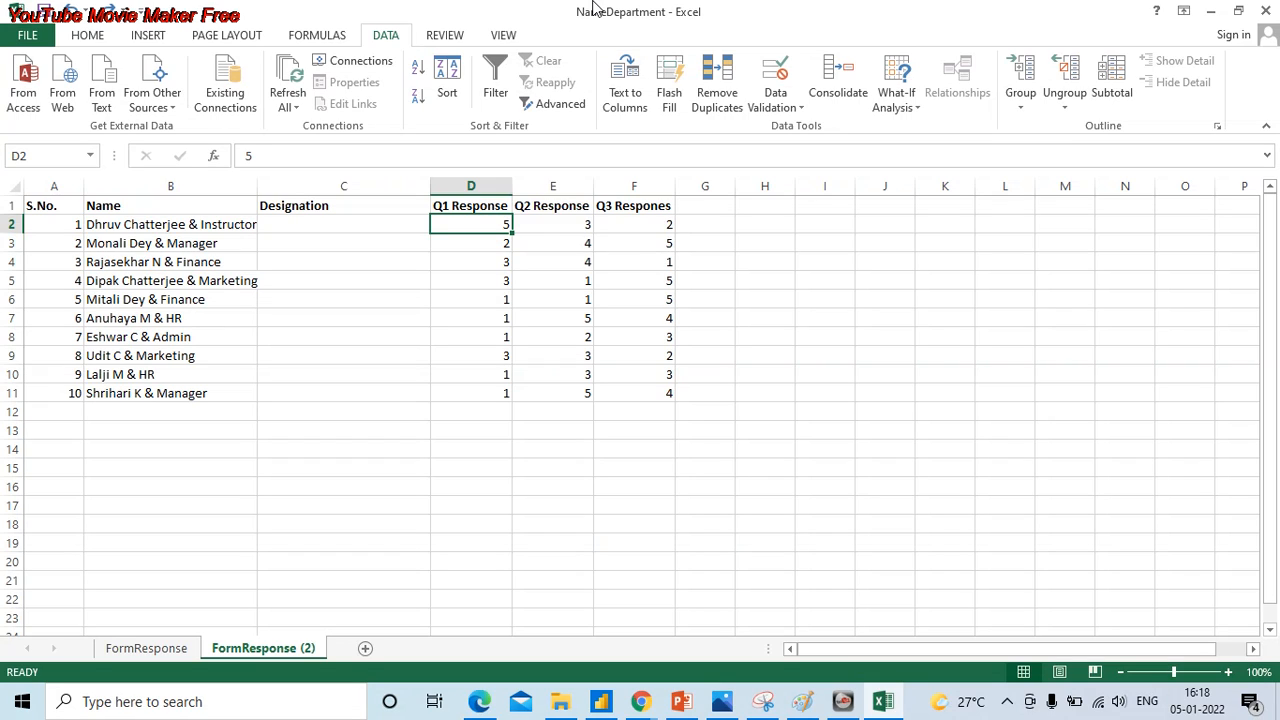
- Fit the Name column's width to its longest entry and review the combined name-and-designation entries beside the Designation column
double_click(257, 185)
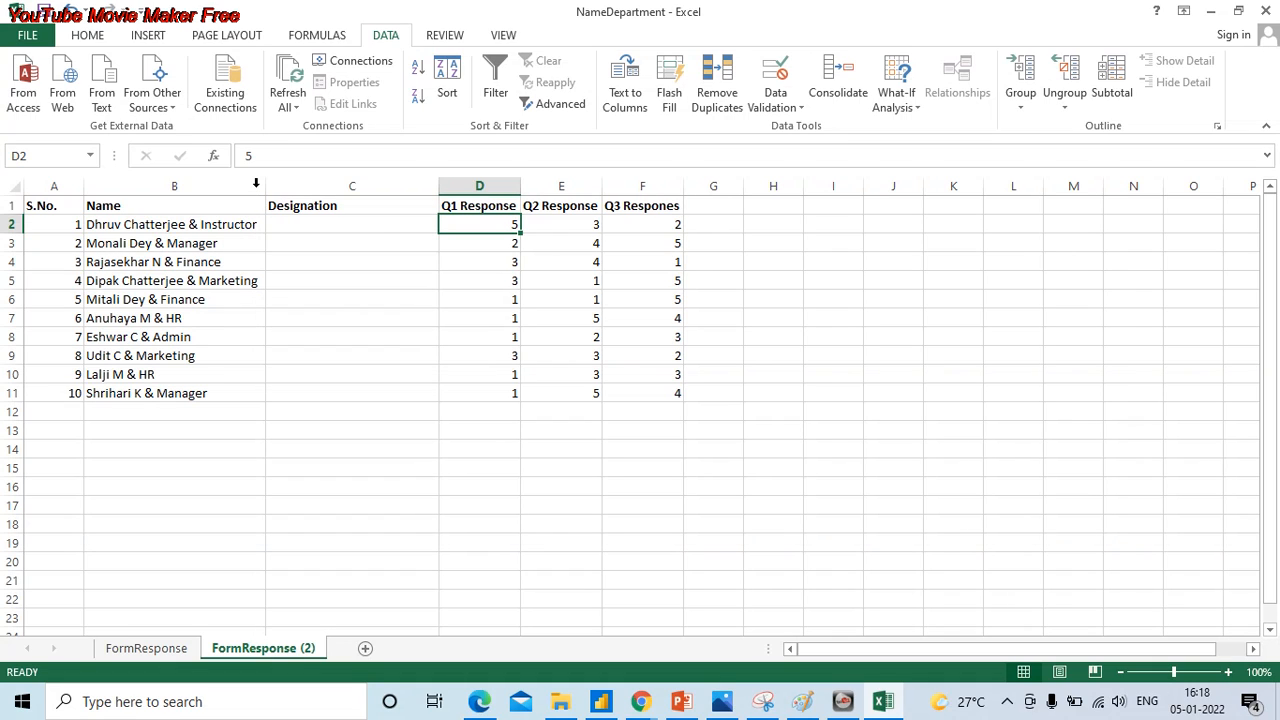
left_click(213, 242)
key("Up")
key("Left")
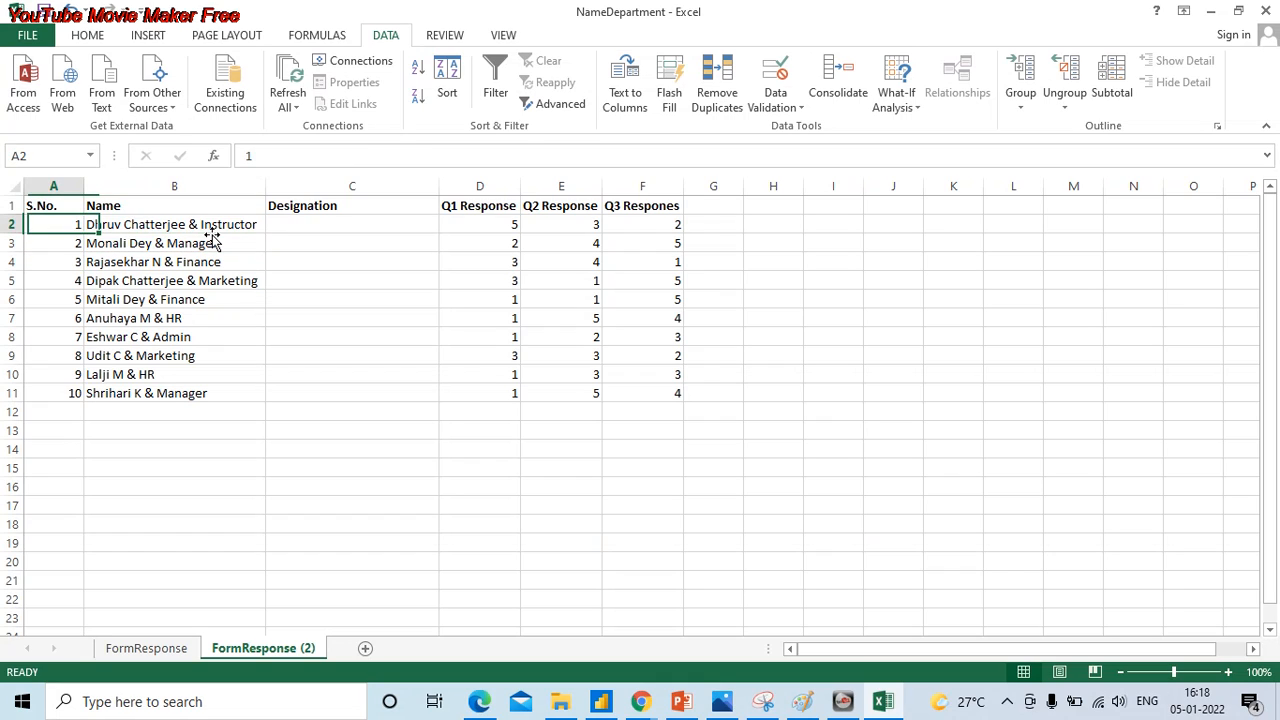
key("Right")
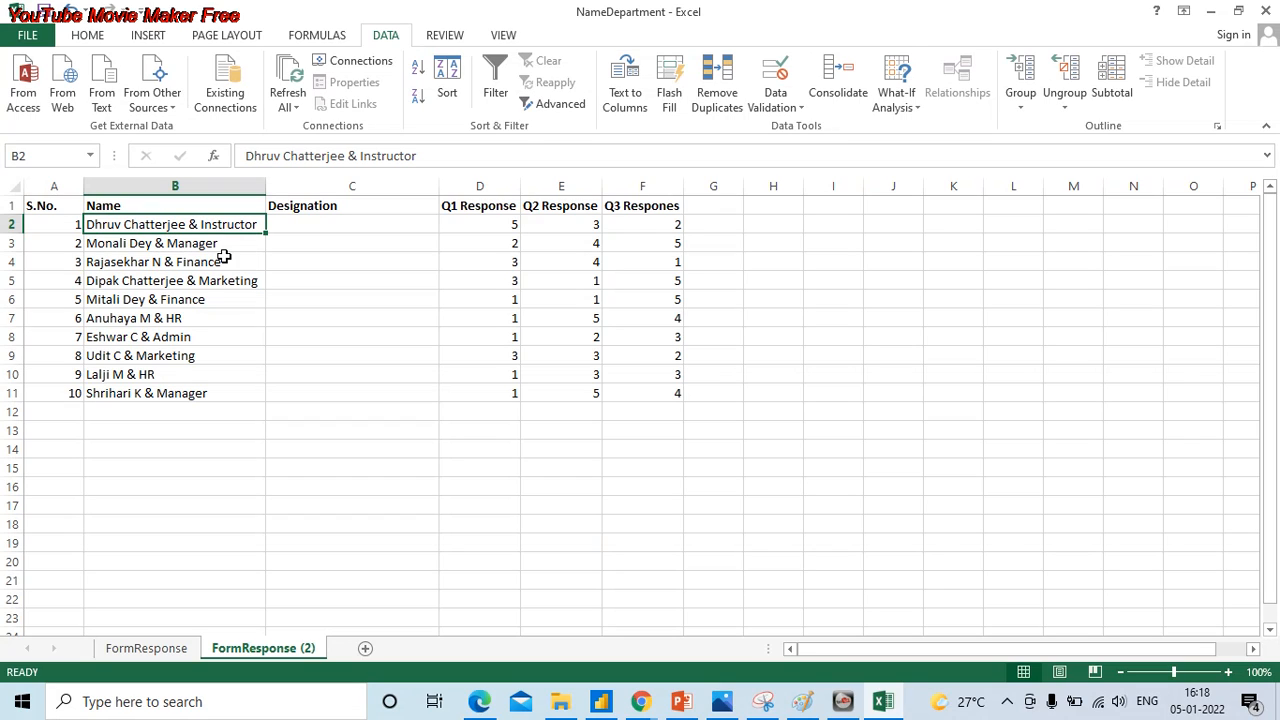
left_click(391, 201)
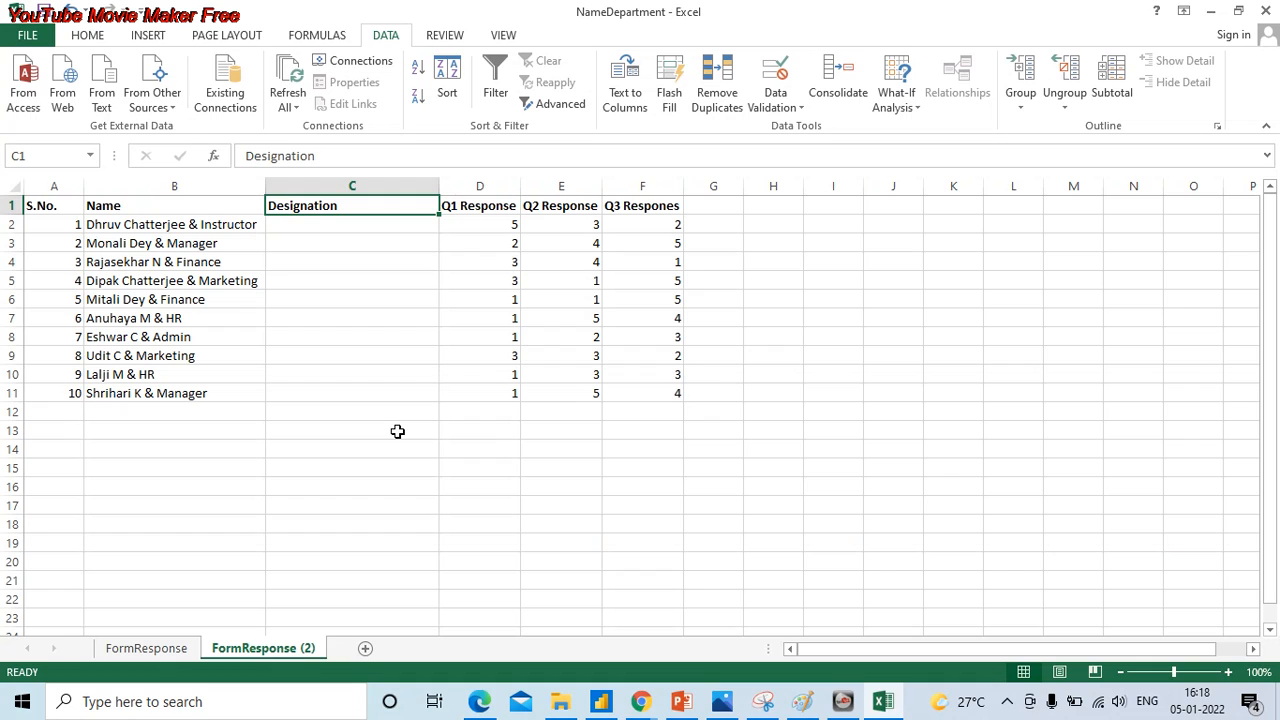
left_click(229, 240)
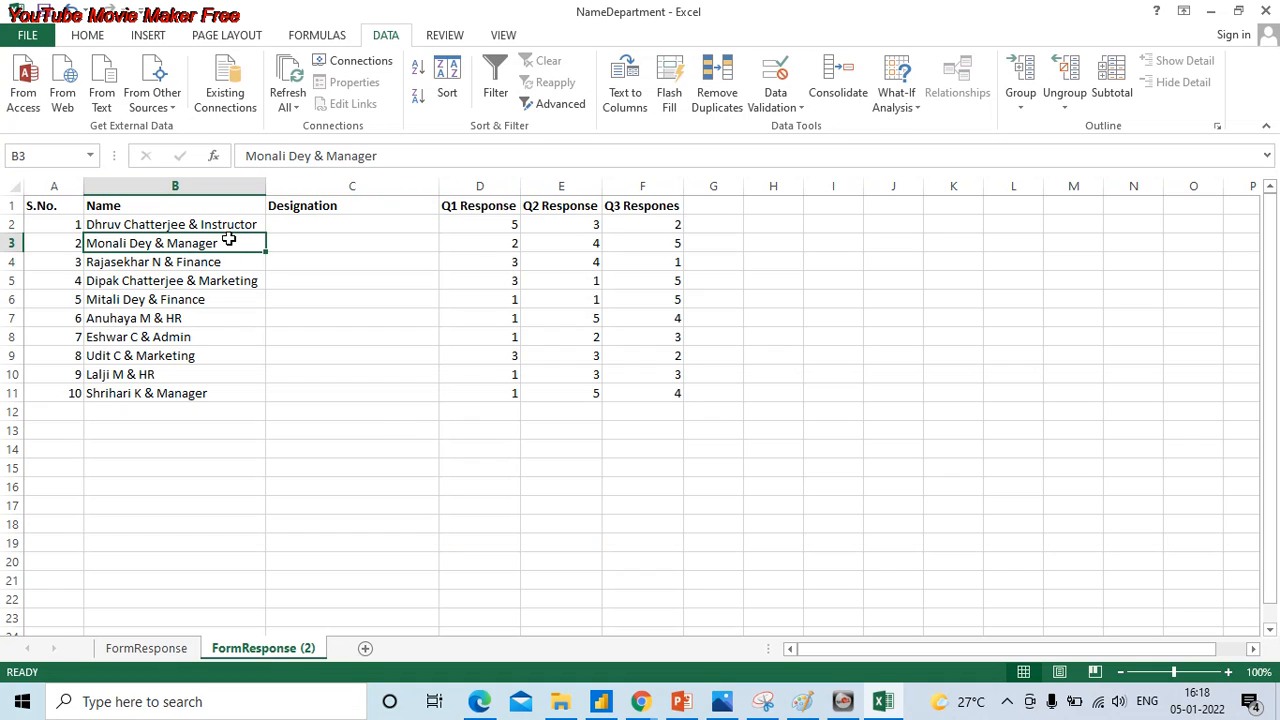
key("Up")
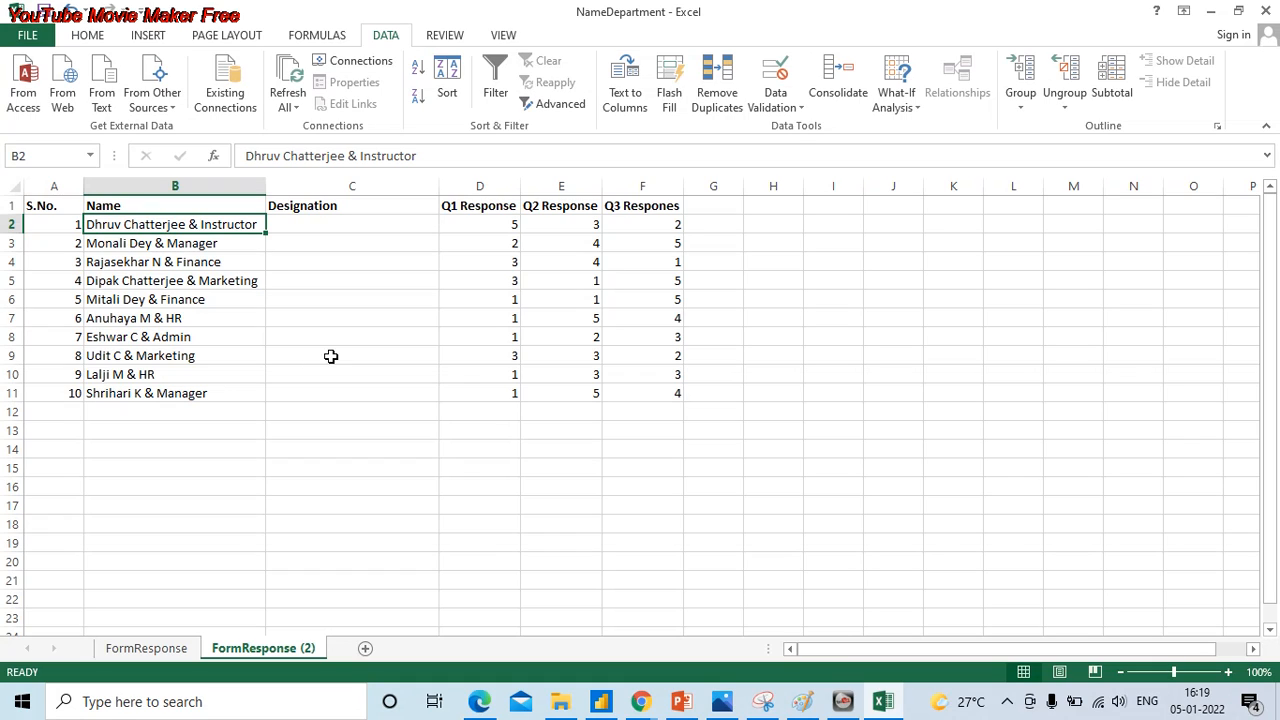
- Start Text to Columns on the entries in B2:B11 with Delimited as the original data type
left_click_drag(237, 226, 230, 401)
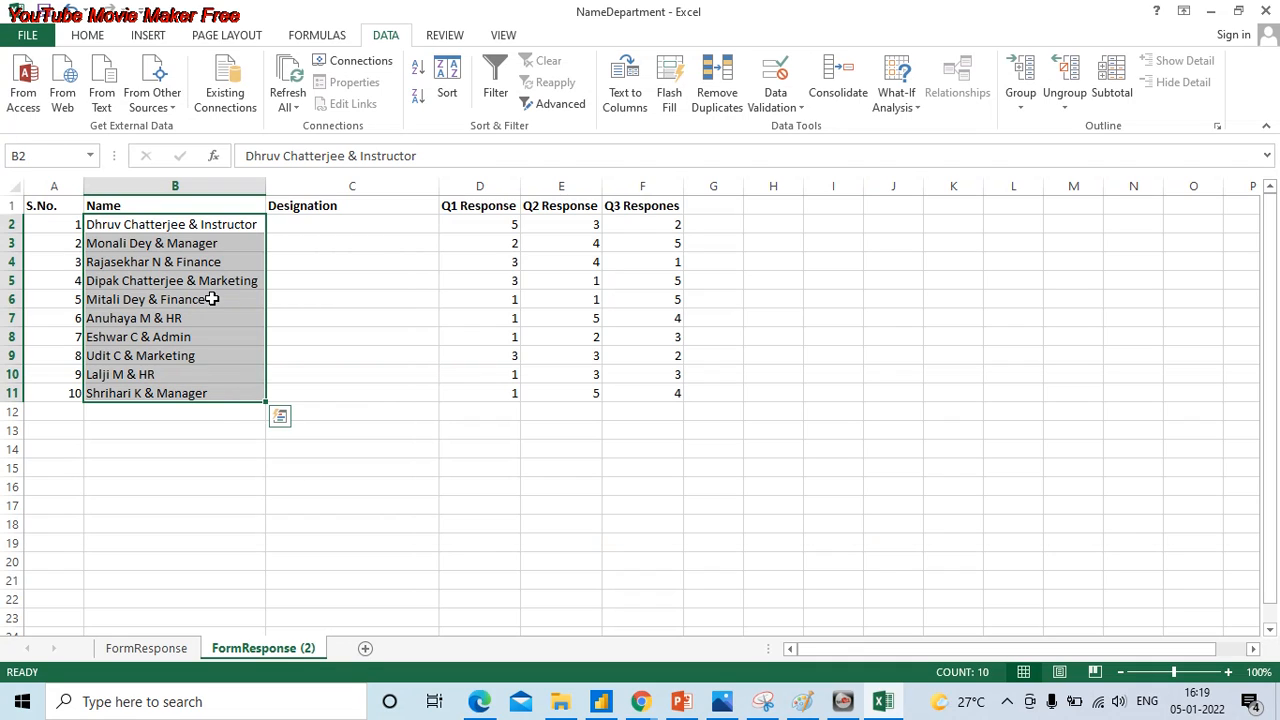
left_click(220, 227)
left_click(240, 389, "shift")
left_click(636, 105)
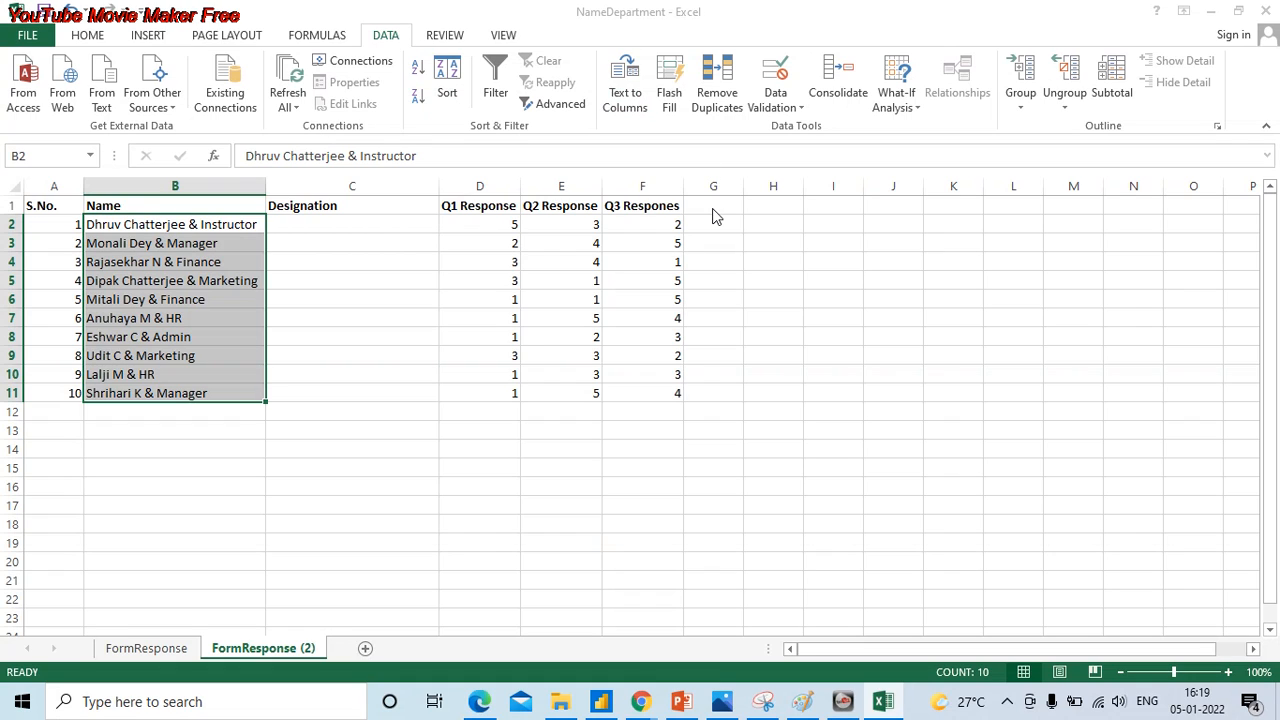
left_click_drag(770, 67, 800, 63)
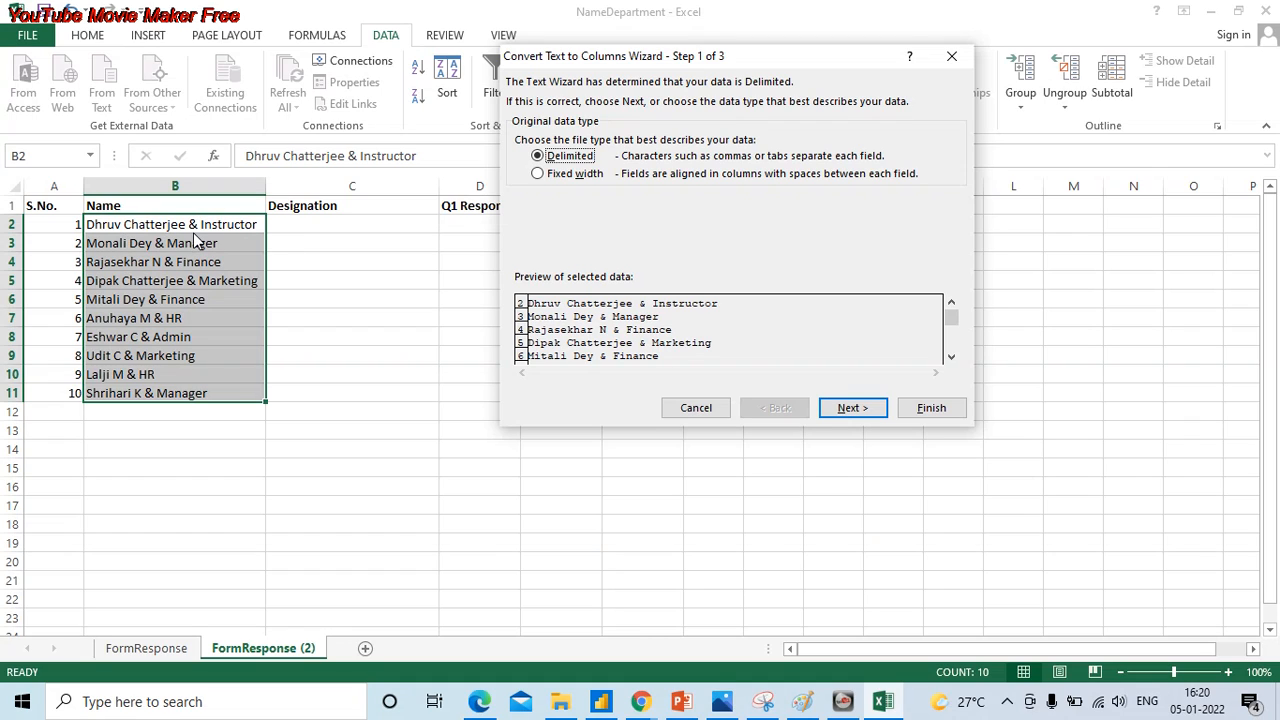
left_click(560, 174)
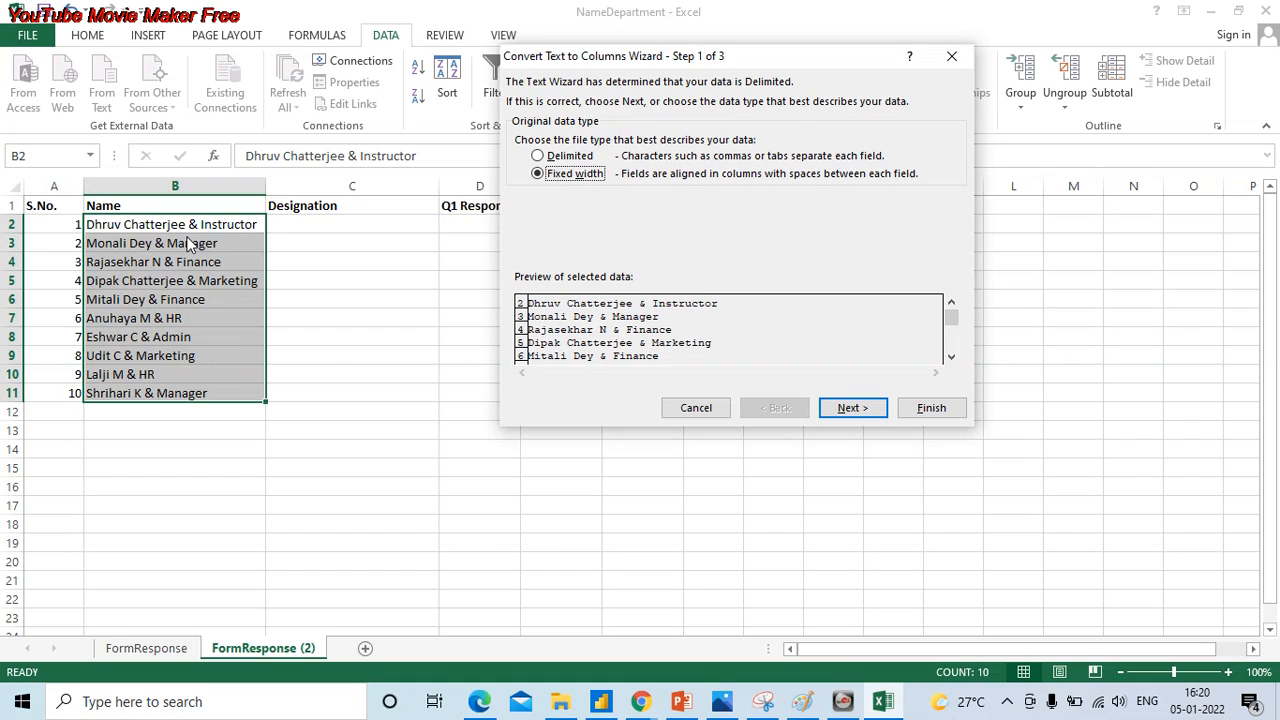
left_click(584, 157)
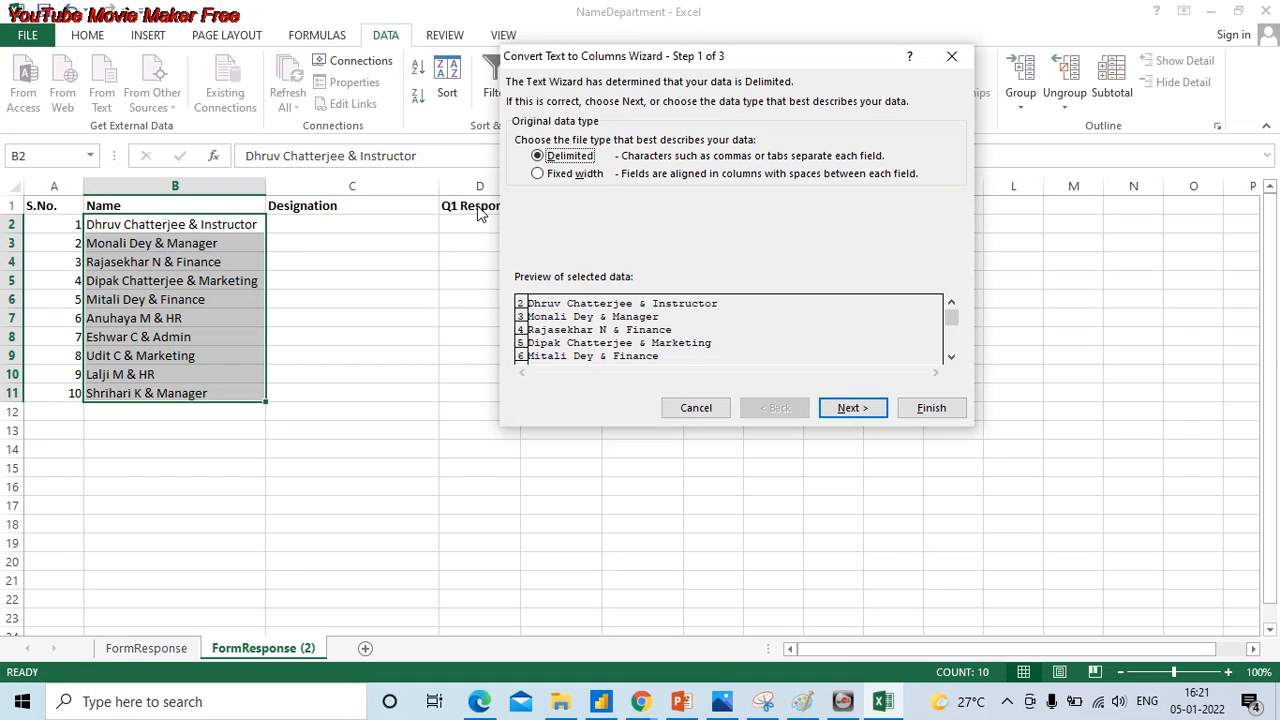
- Split the selected entries into the Name and Designation columns using & as the custom delimiter
left_click(852, 408)
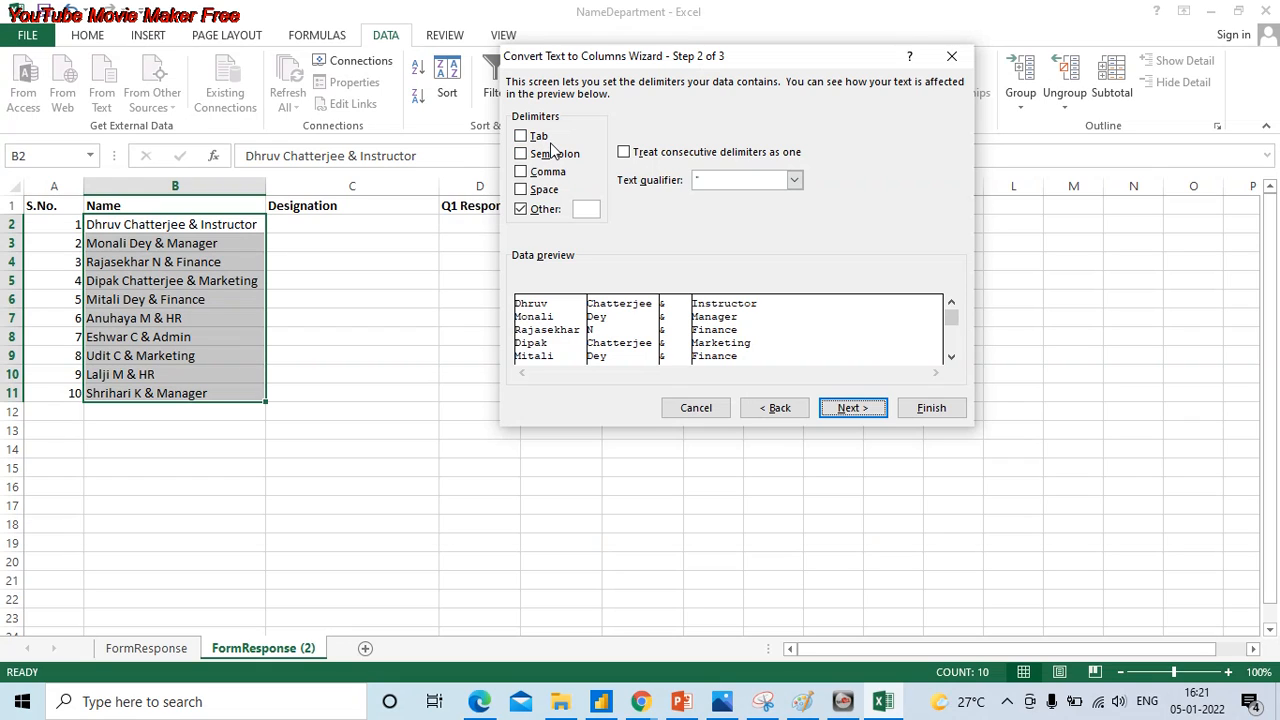
left_click(584, 210)
key("BackSpace")
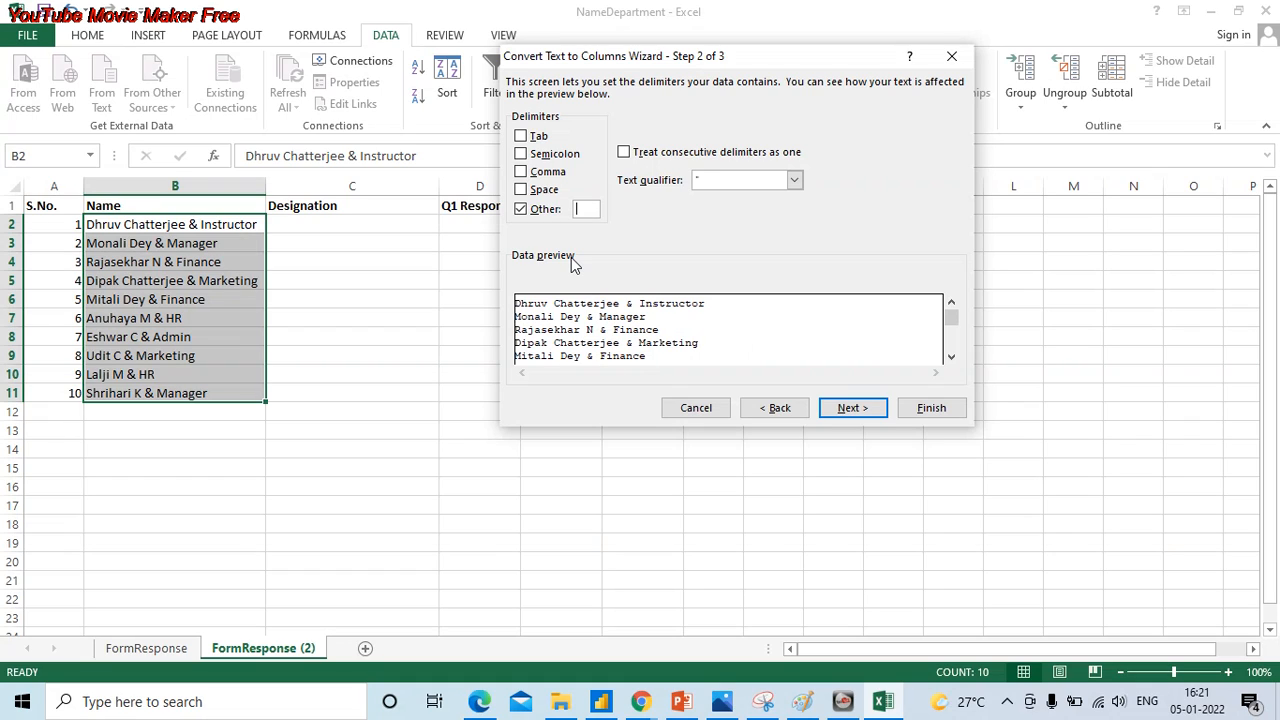
type("&")
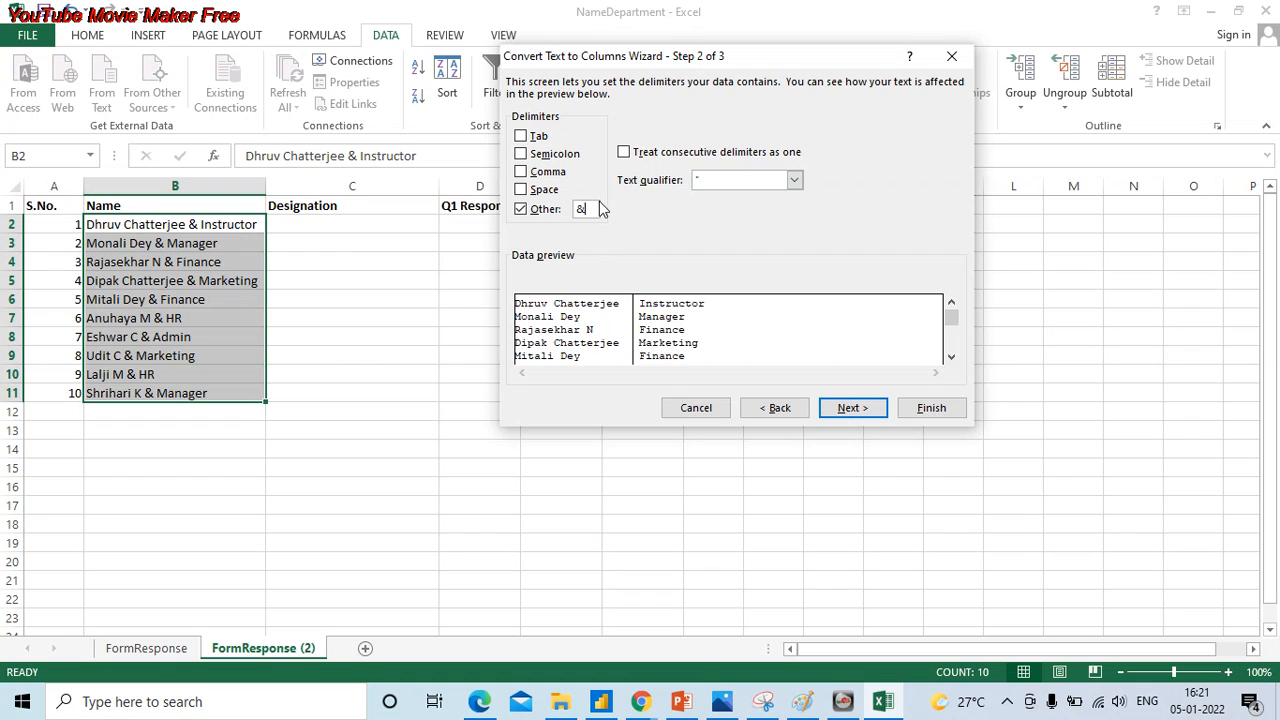
left_click(852, 408)
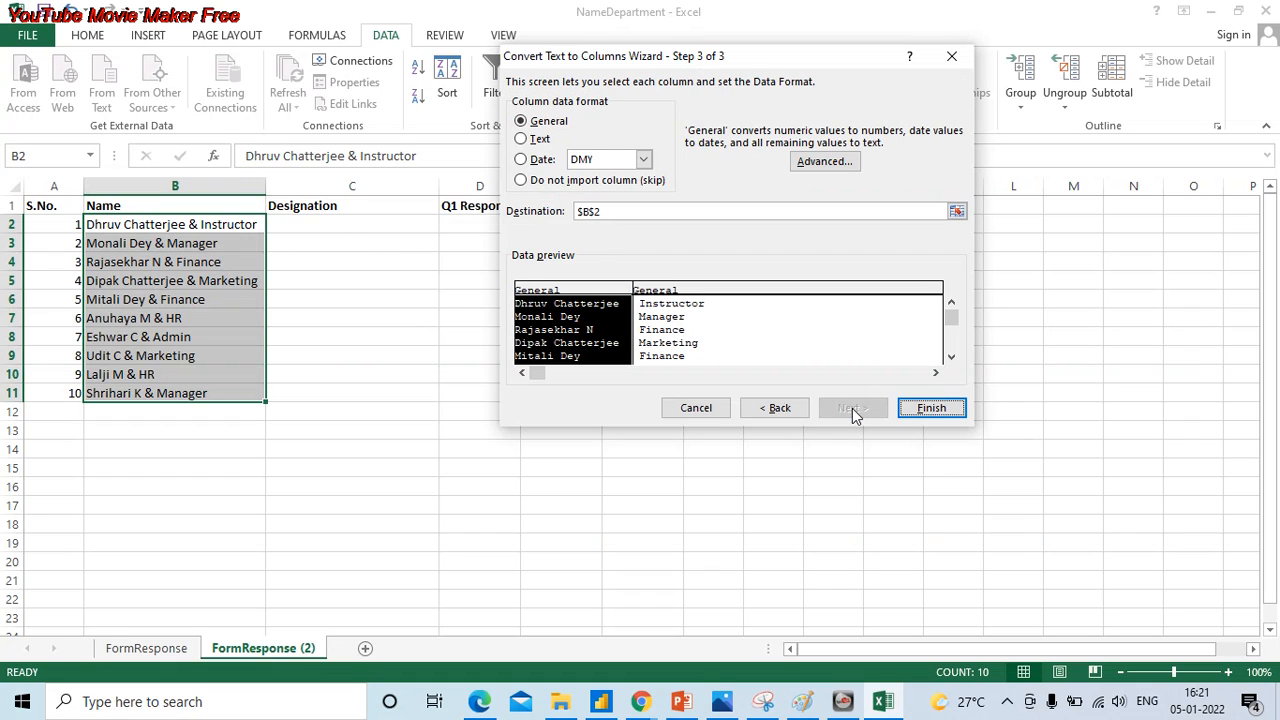
left_click(953, 412)
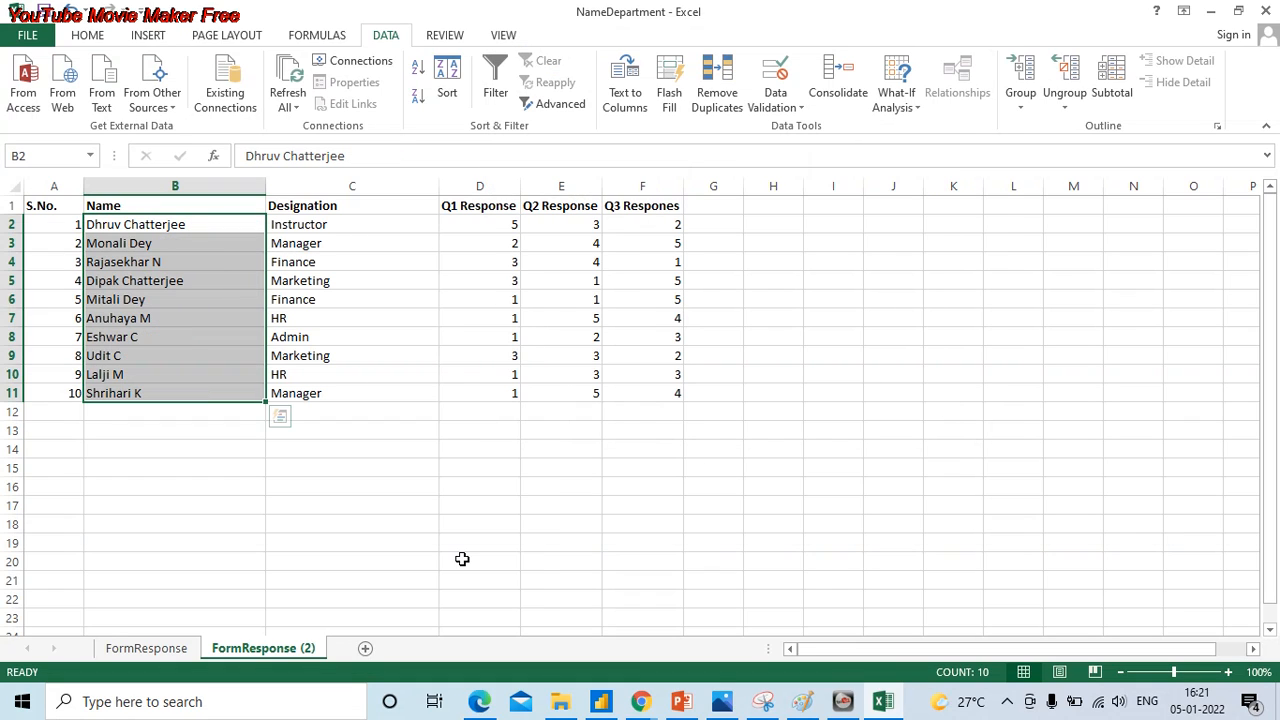
- Check the split Name and Designation cells for leftover leading or trailing spaces
left_click(397, 257)
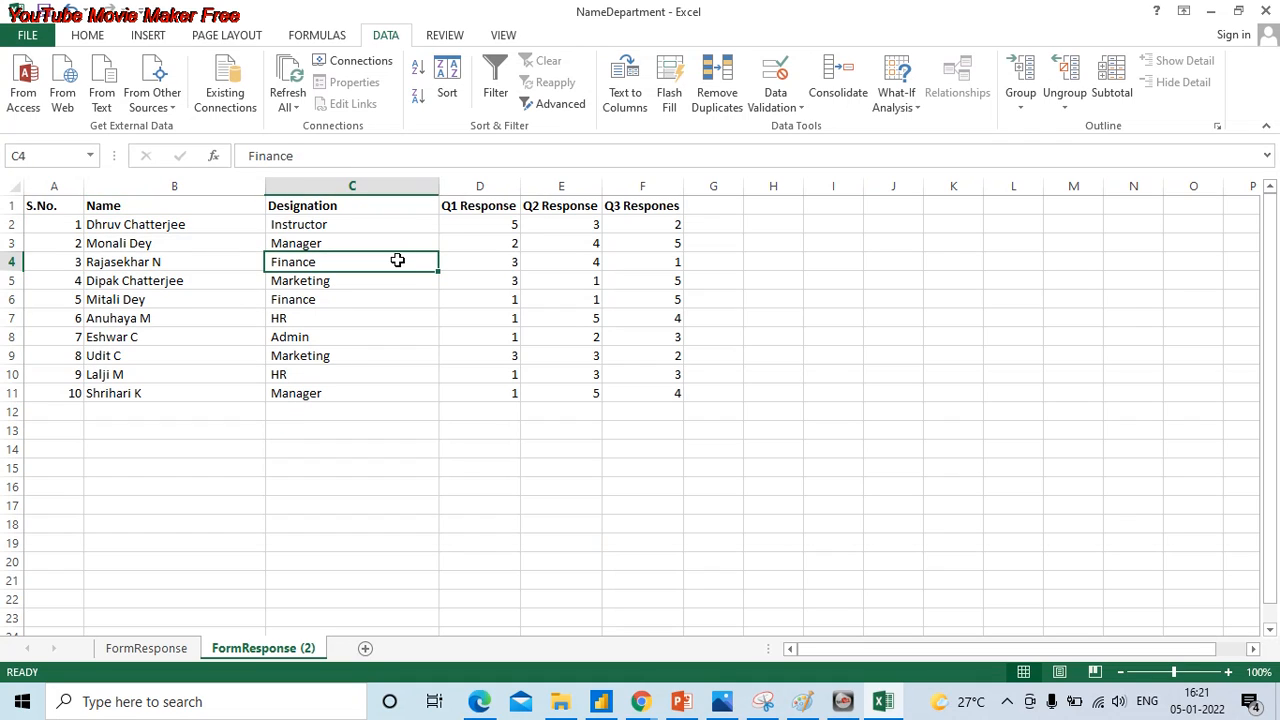
left_click(242, 228)
left_click_drag(242, 228, 313, 407)
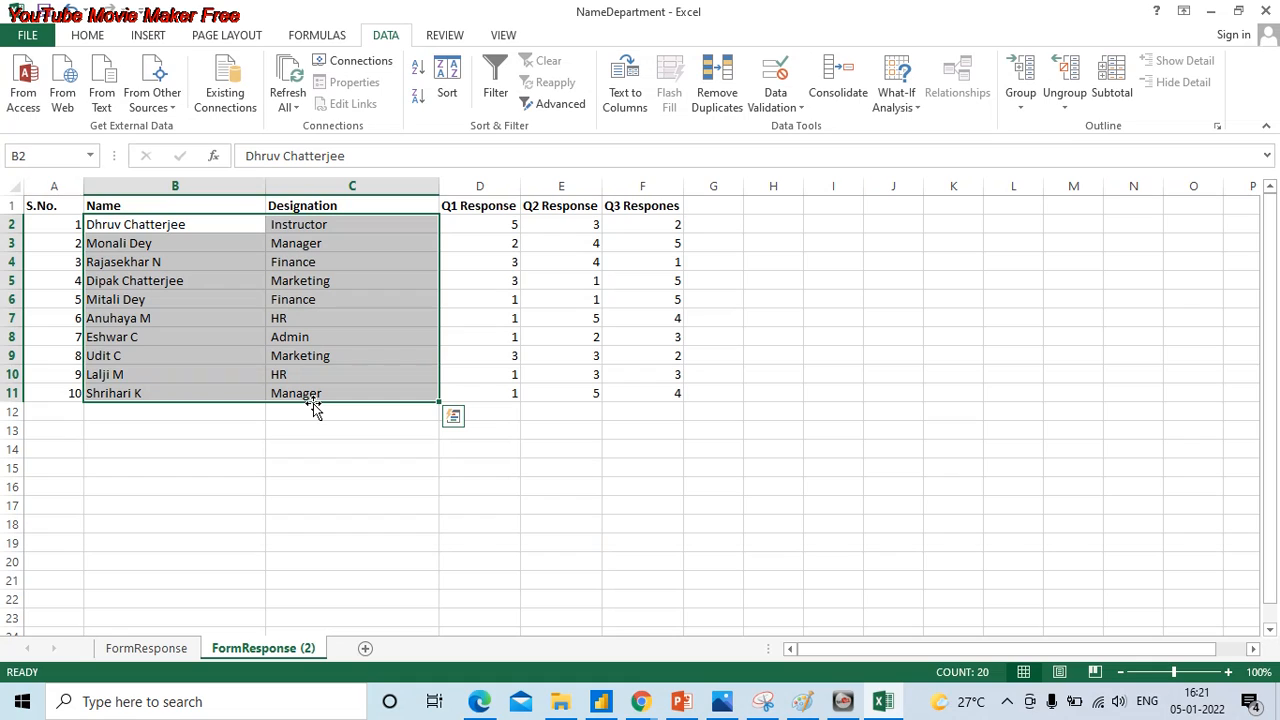
left_click(286, 229)
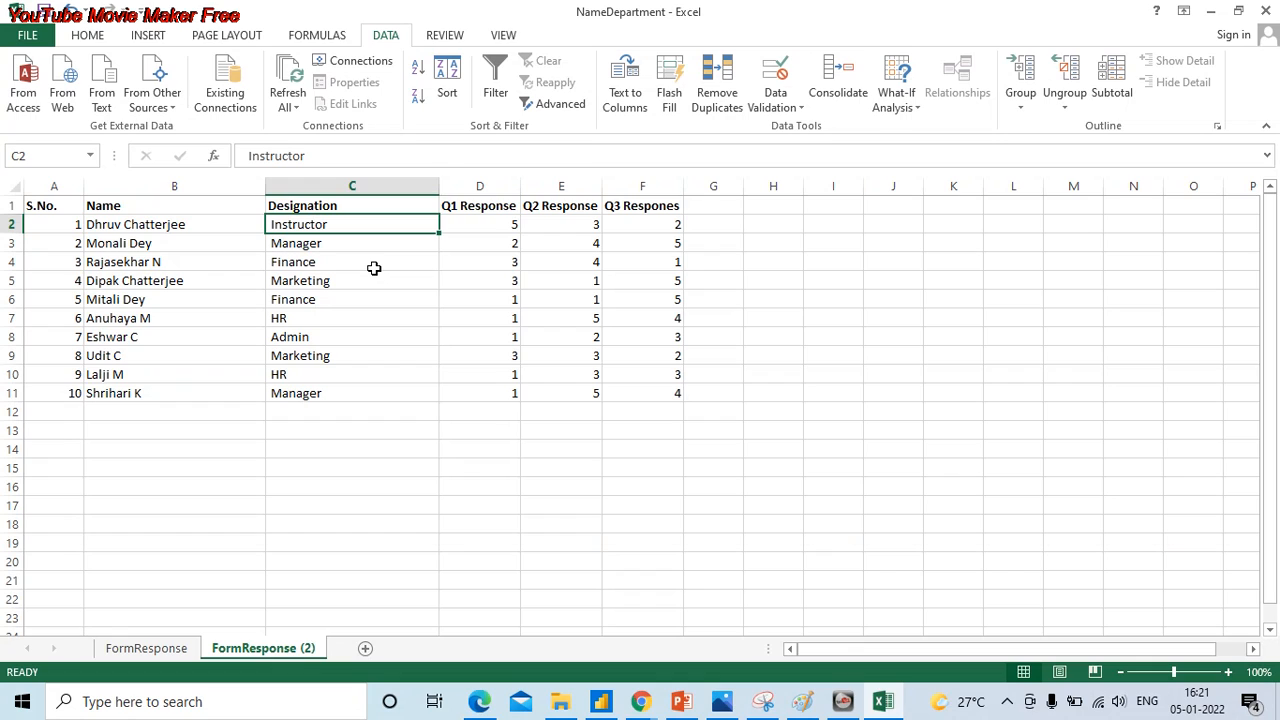
left_click(252, 160)
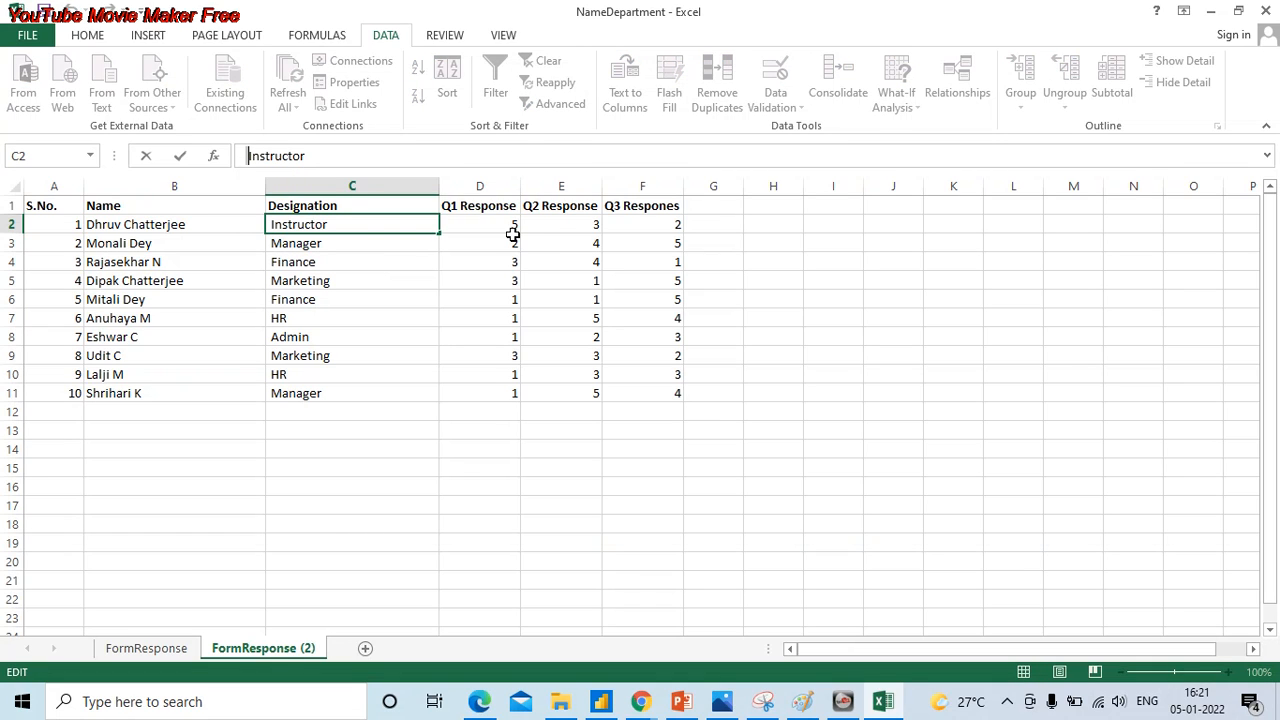
key("Escape")
key("Down")
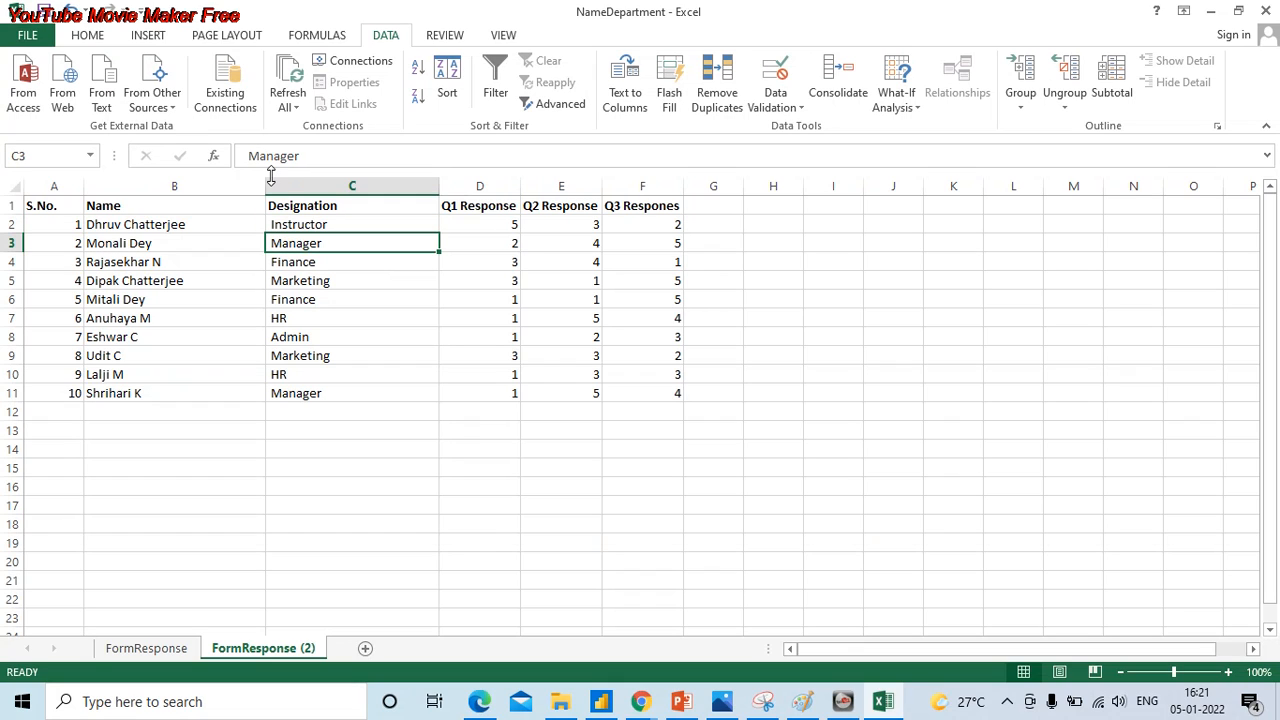
left_click(248, 157)
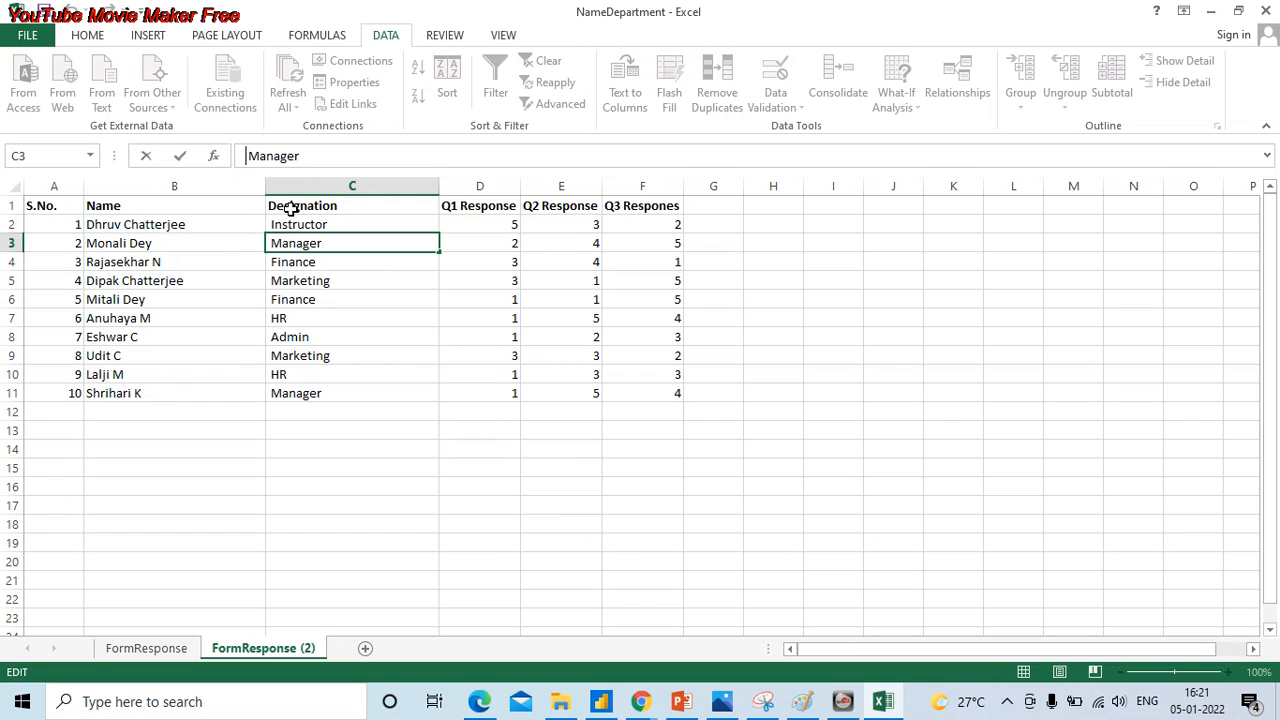
key("Escape")
left_click(233, 228)
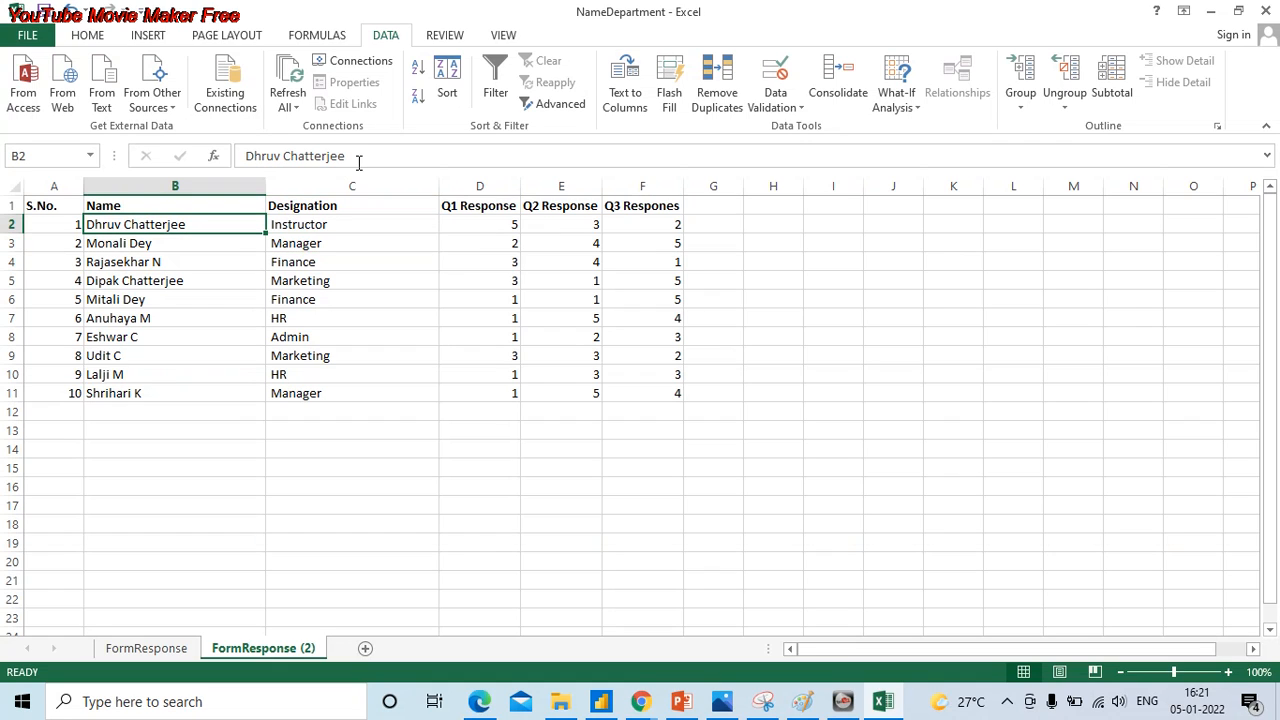
left_click(358, 160)
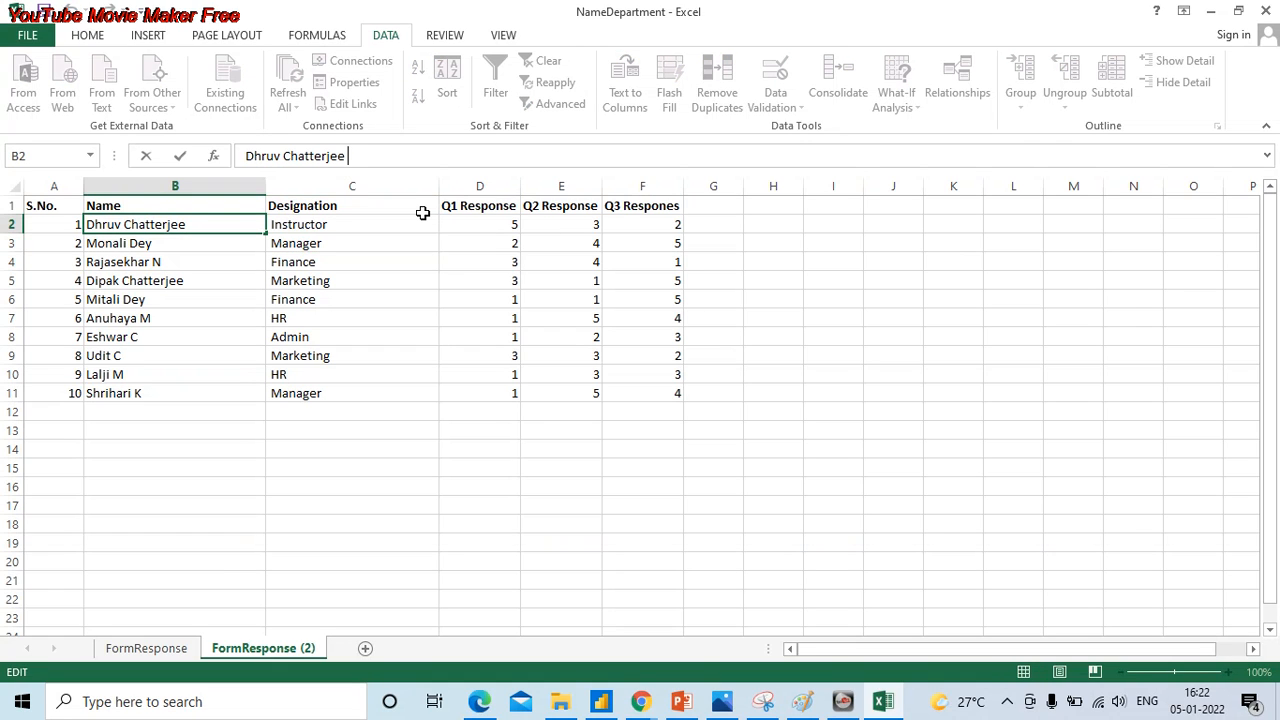
key("Escape")
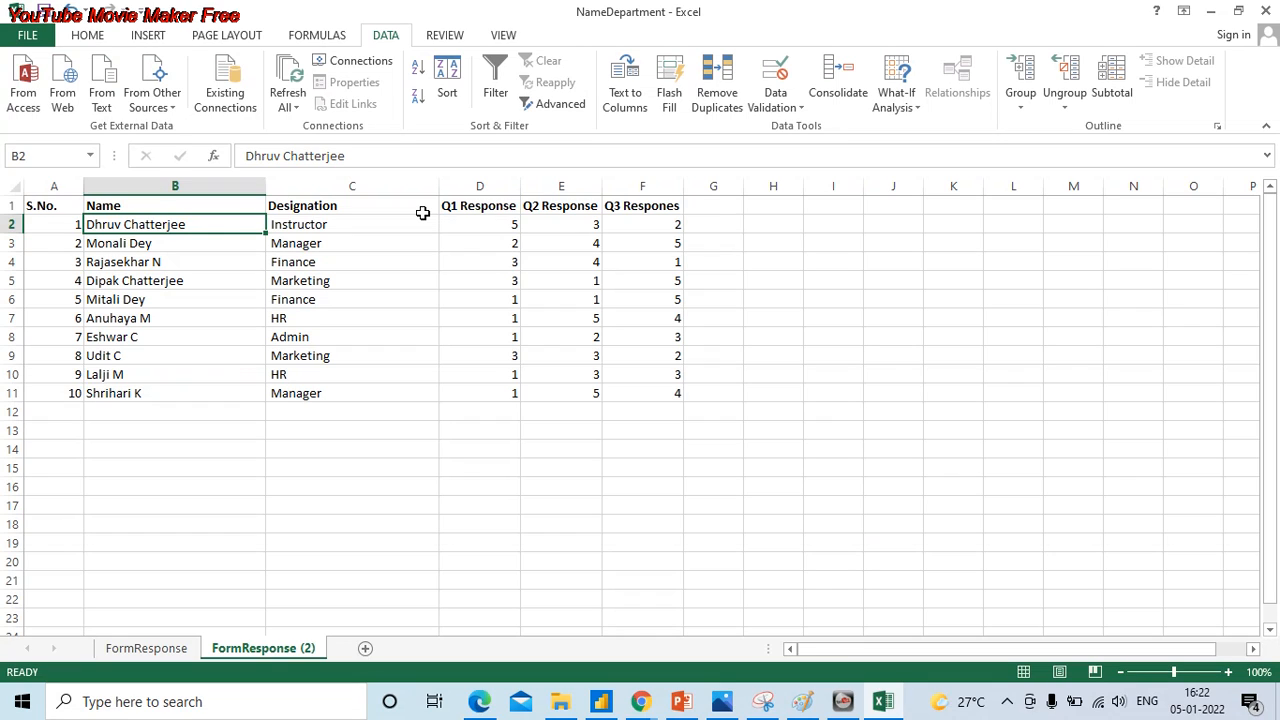
left_click(424, 220)
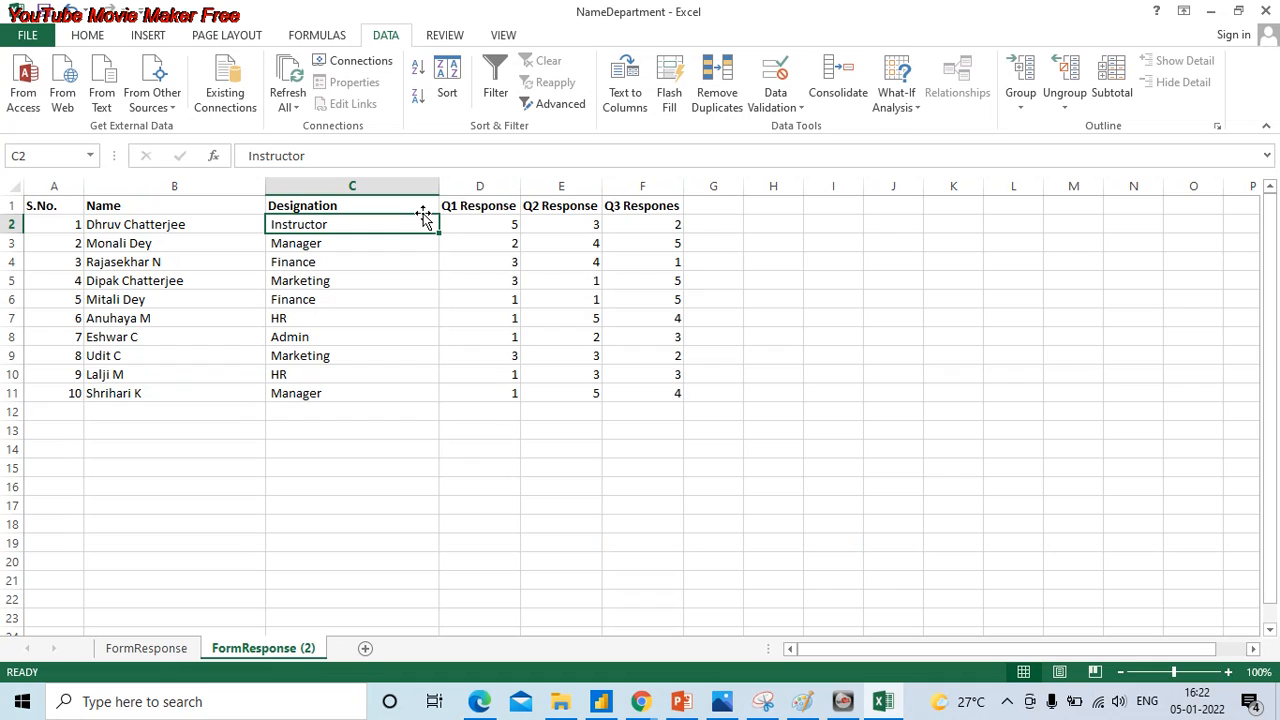
key("Left")
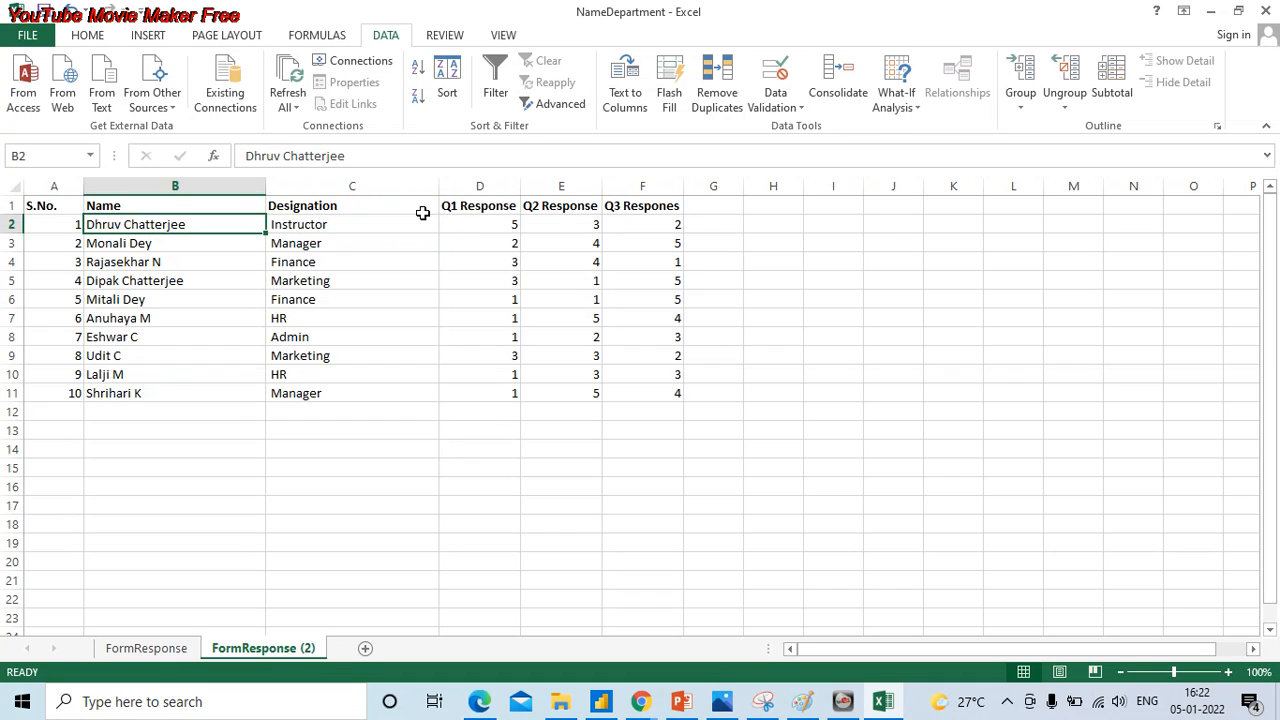
left_click(424, 220)
key("Left")
key("Down")
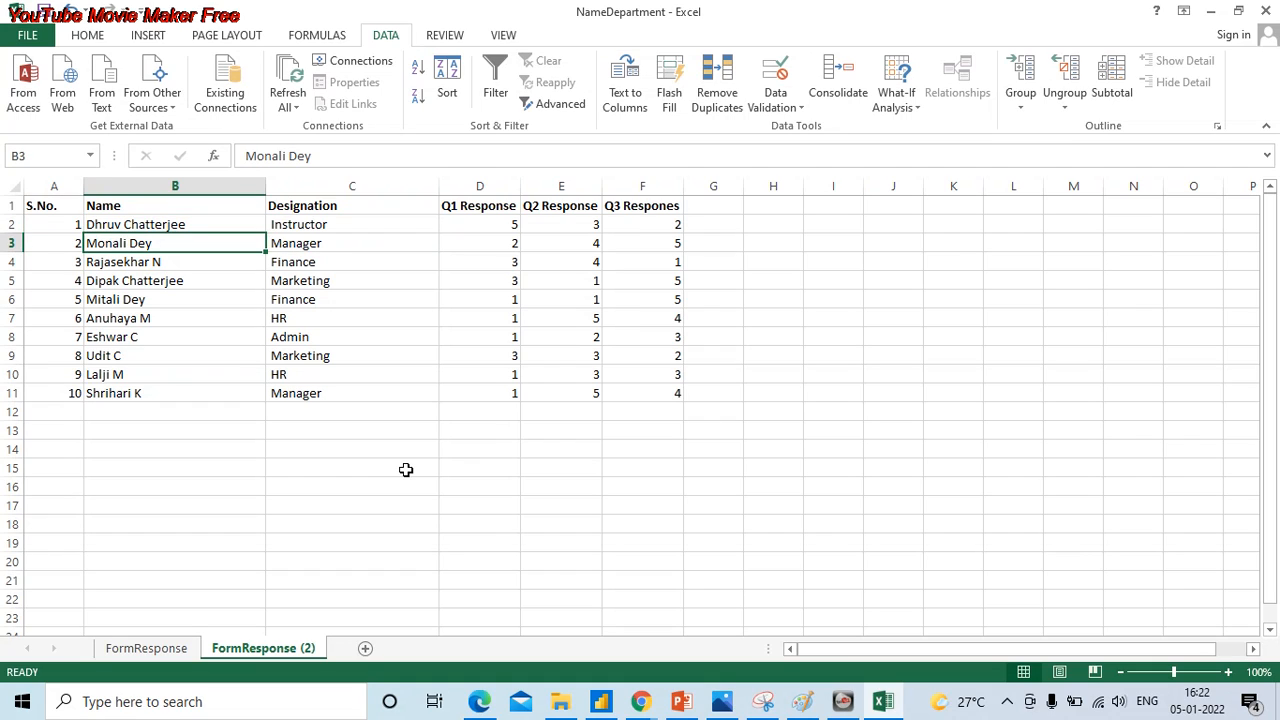
key("Up")
key("Right")
key("Left")
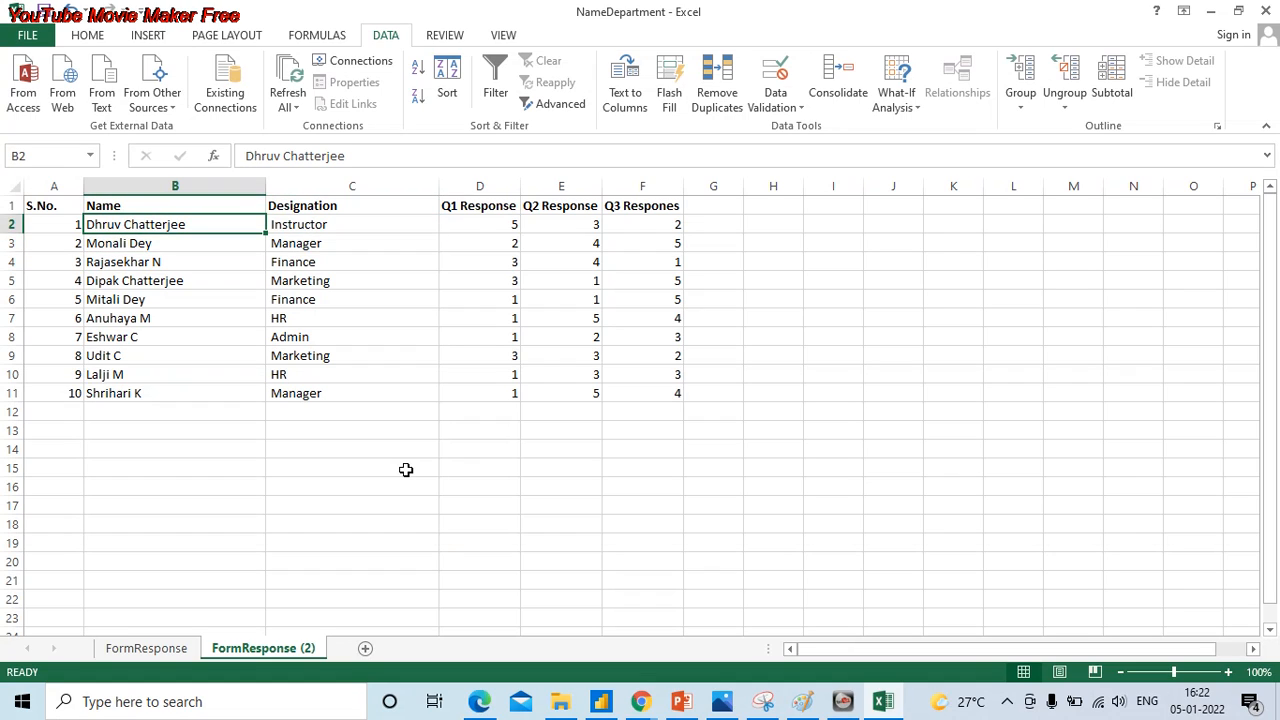
key("shift+Right")
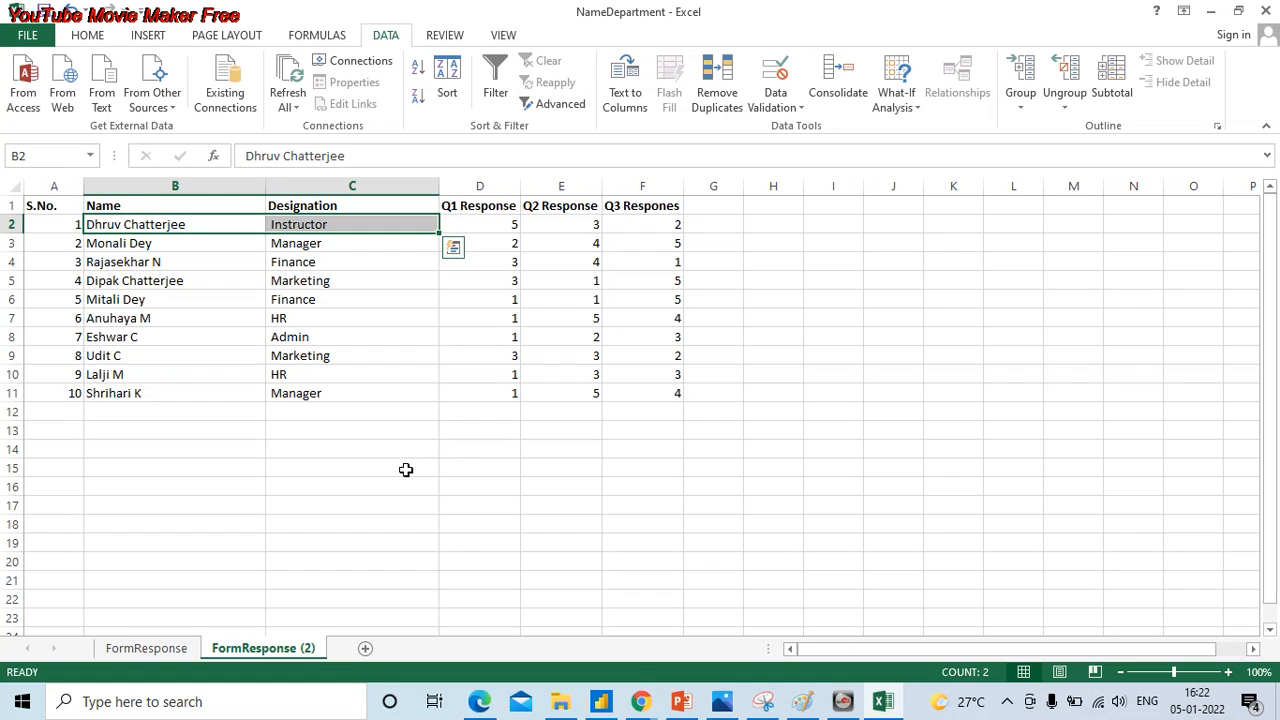
- Try to strip the stray spaces from B2:C11 by replacing every space with nothing
key("ctrl+q")
key("Escape")
key("shift+Left")
key("ctrl+shift+Down")
key("ctrl+c")
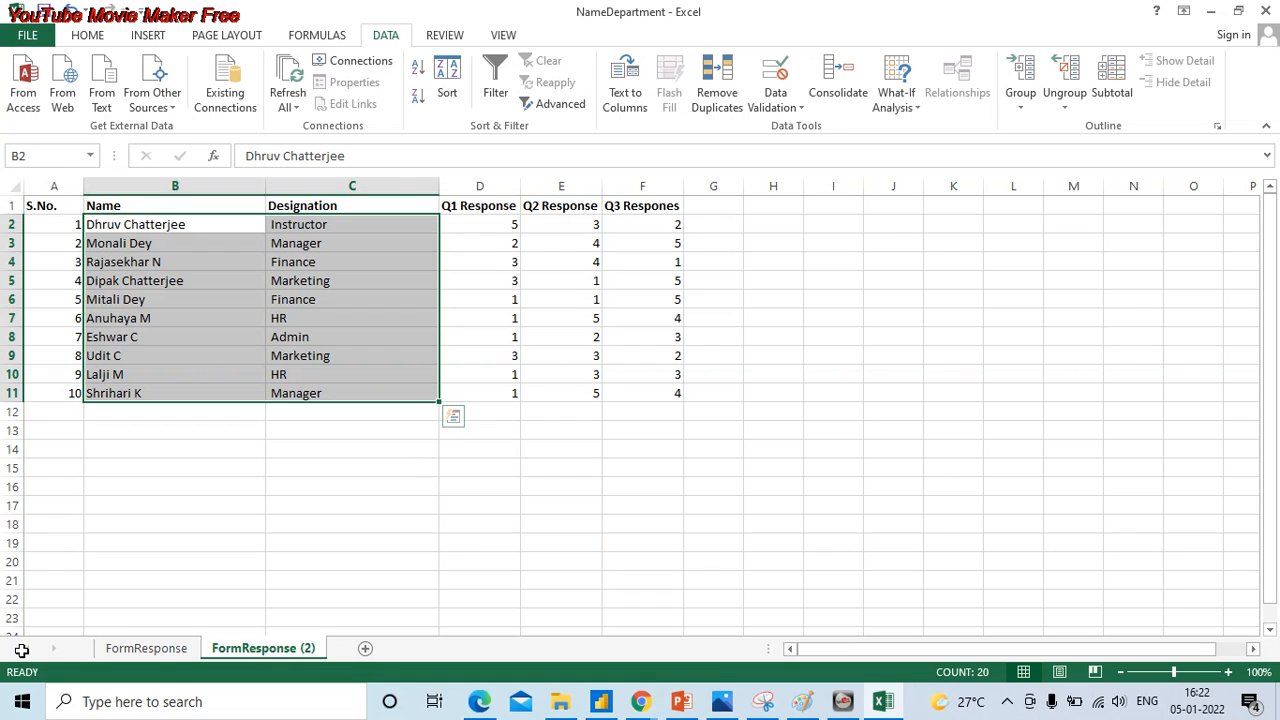
left_click(88, 36)
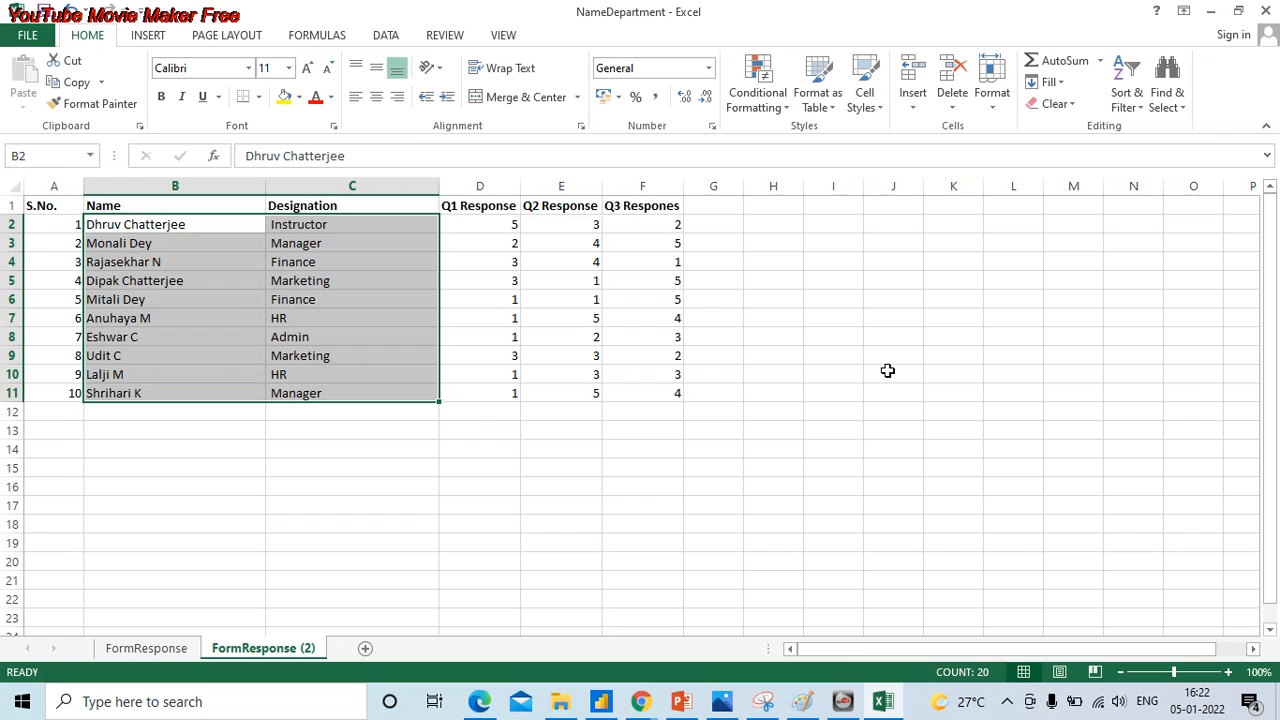
key("ctrl+h")
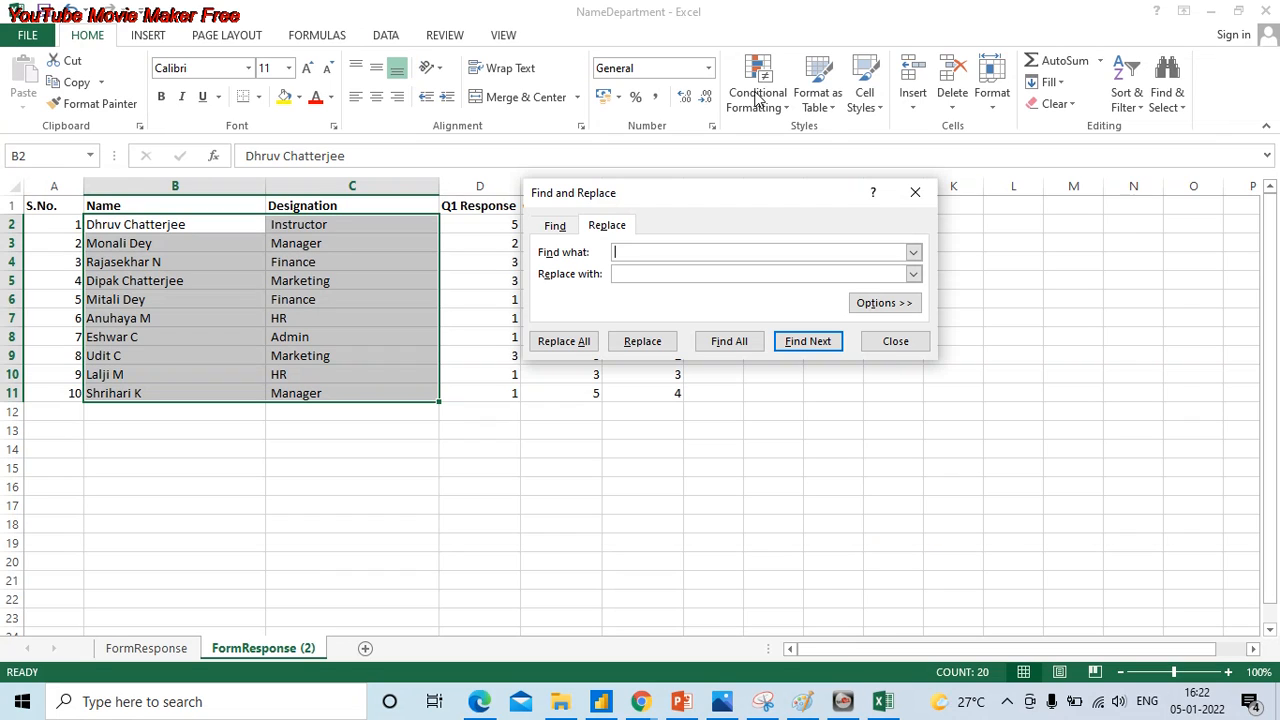
key("Tab")
left_click(652, 274)
left_click(585, 341)
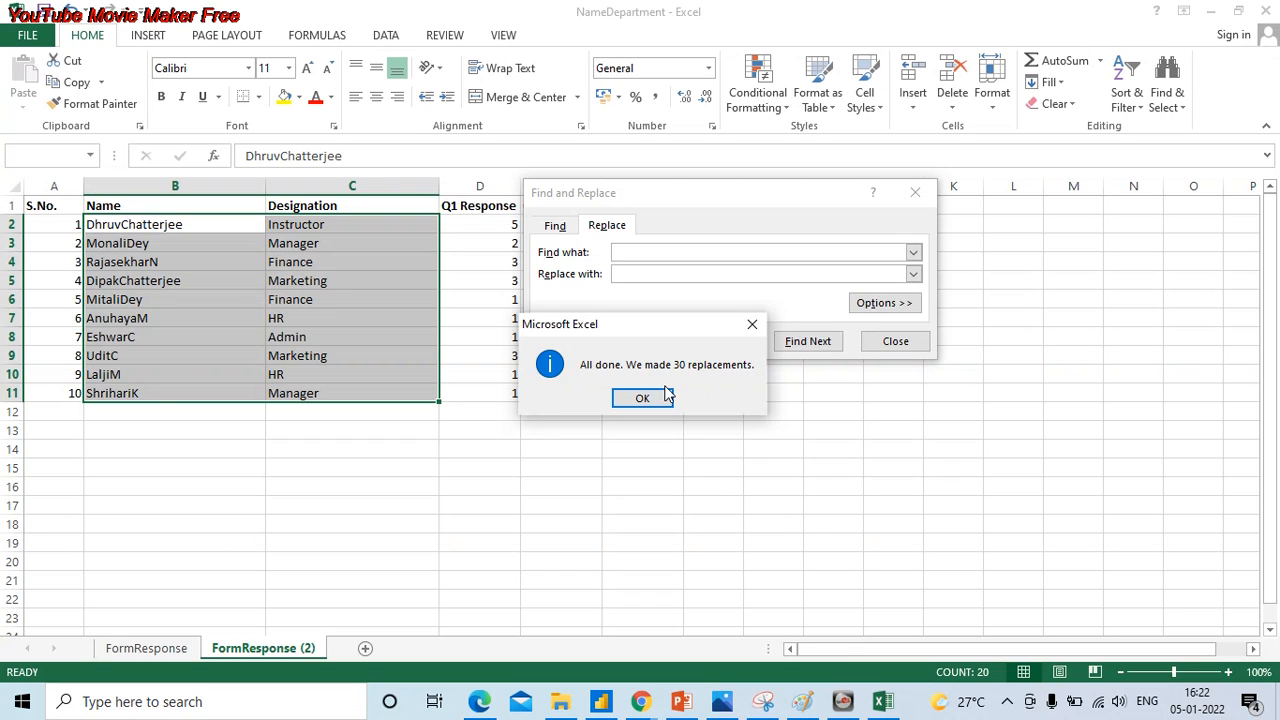
left_click(643, 398)
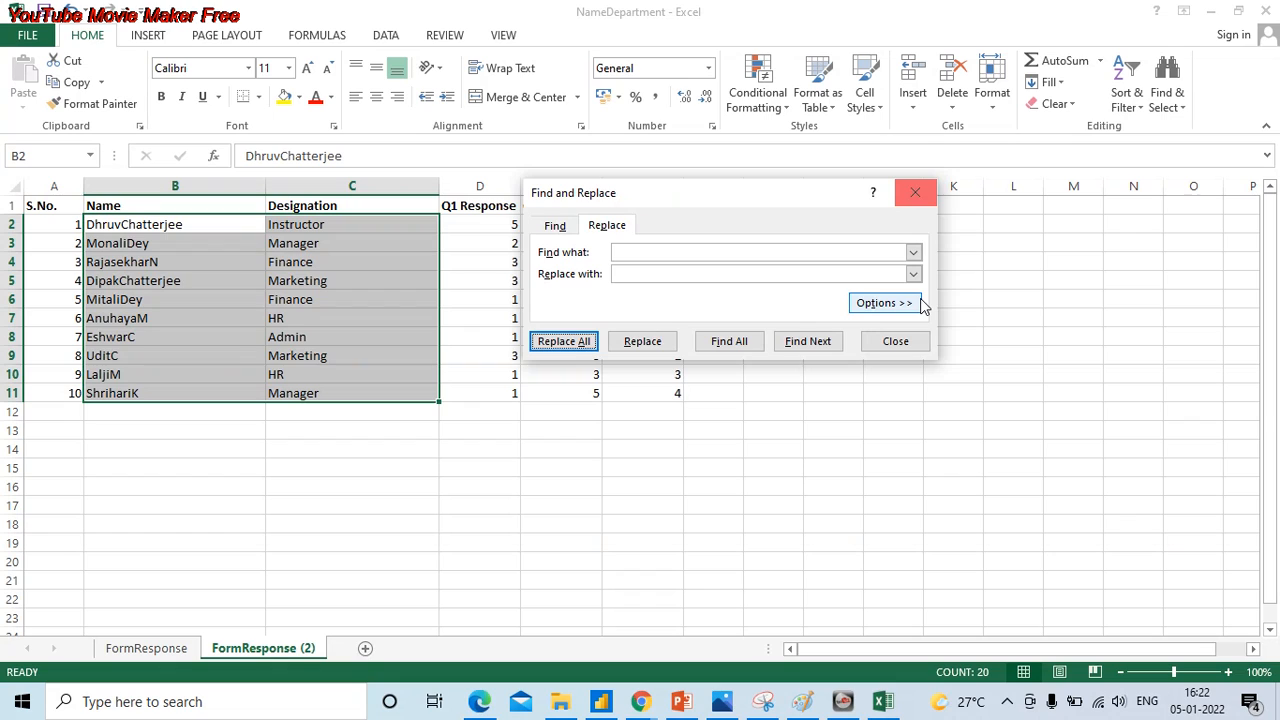
left_click(915, 193)
- Examine the Name and Designation entries to see how removing every space affected each column
key("Down")
key("Down")
key("Down")
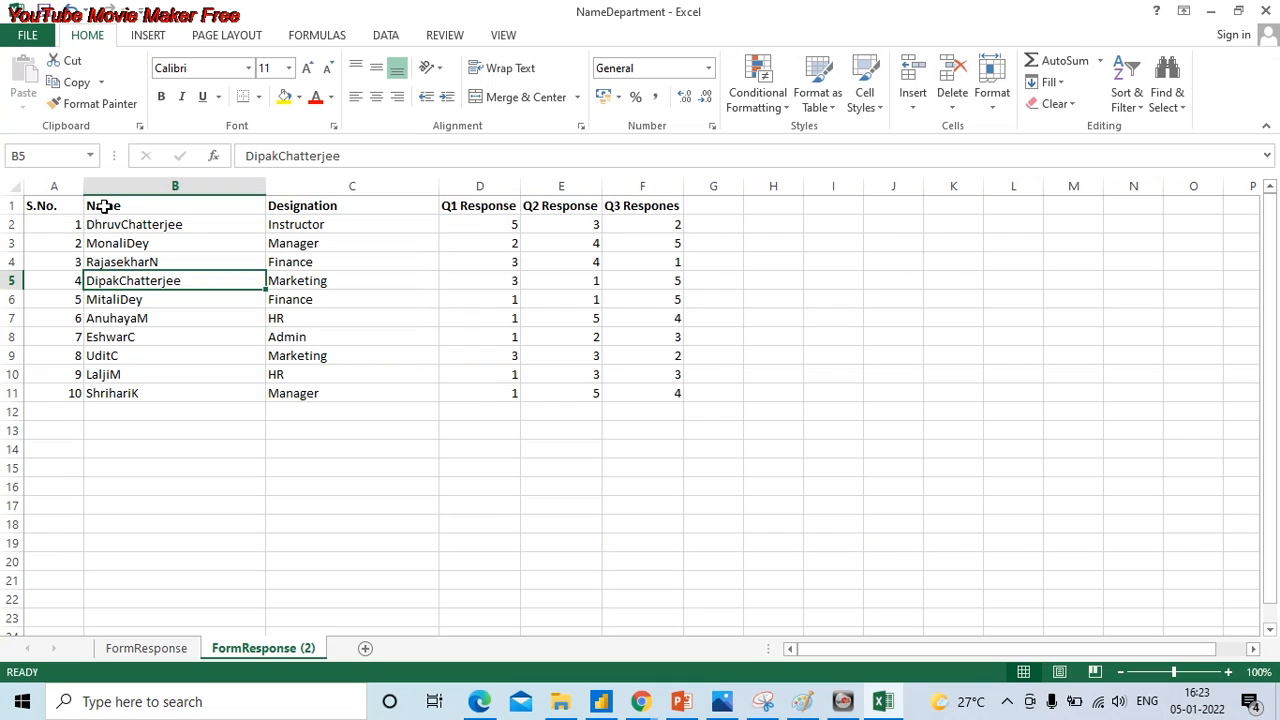
left_click(122, 243)
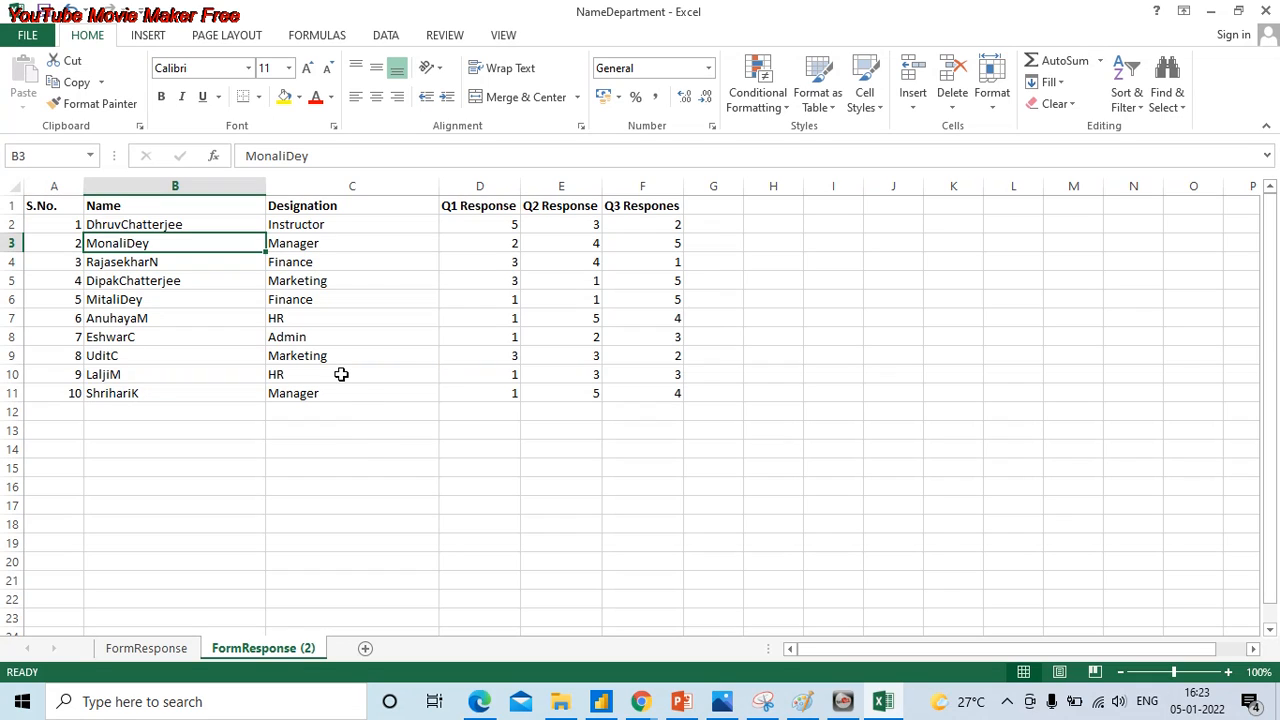
left_click_drag(229, 226, 282, 400)
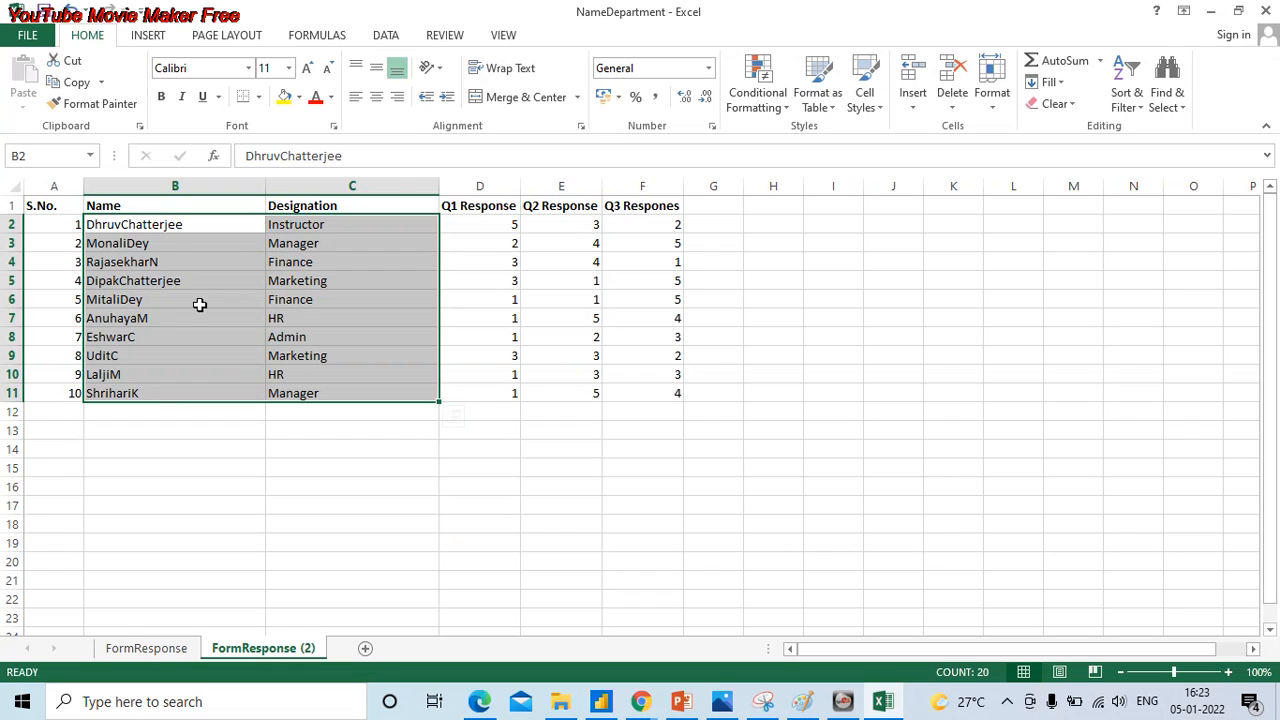
left_click(135, 221)
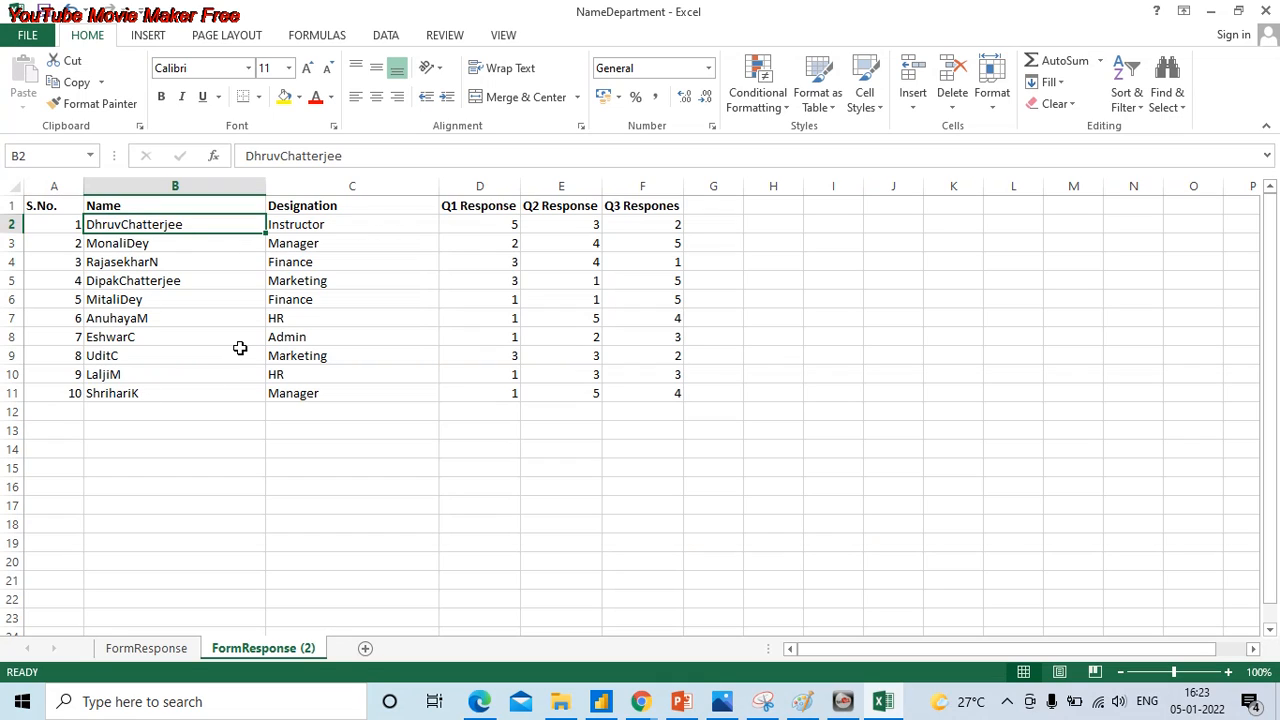
left_click_drag(326, 222, 325, 395)
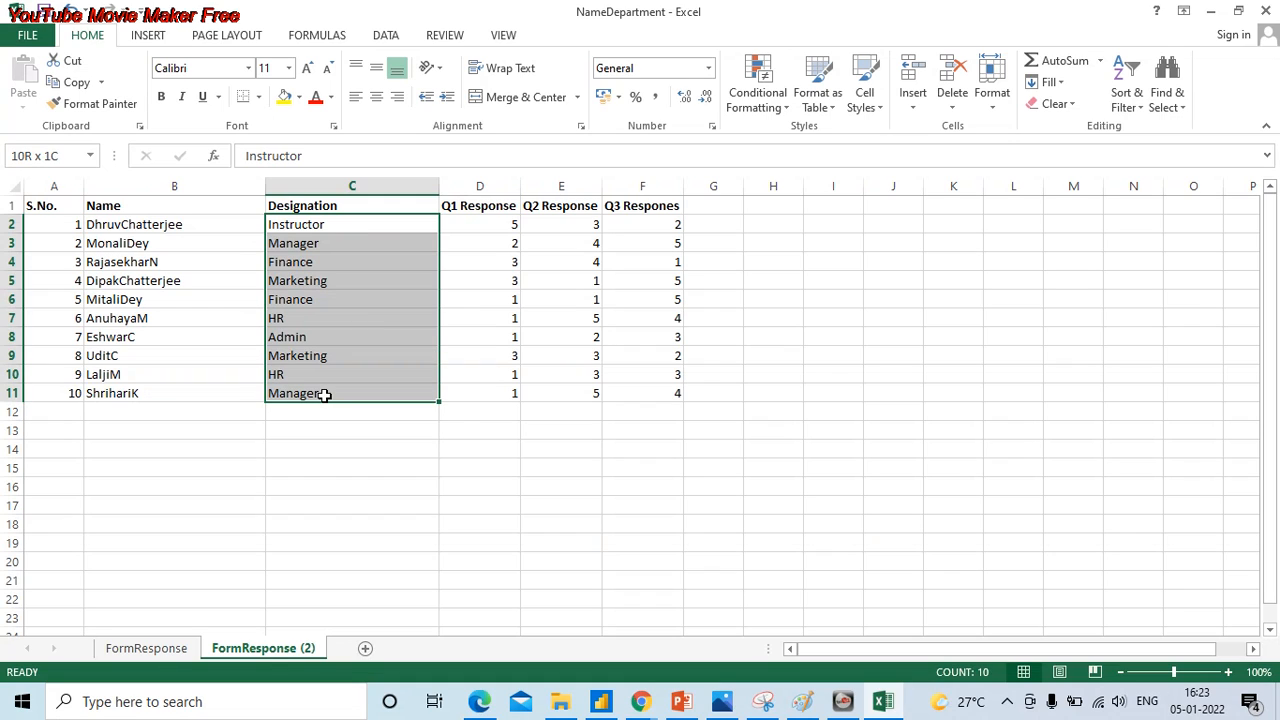
left_click(334, 226)
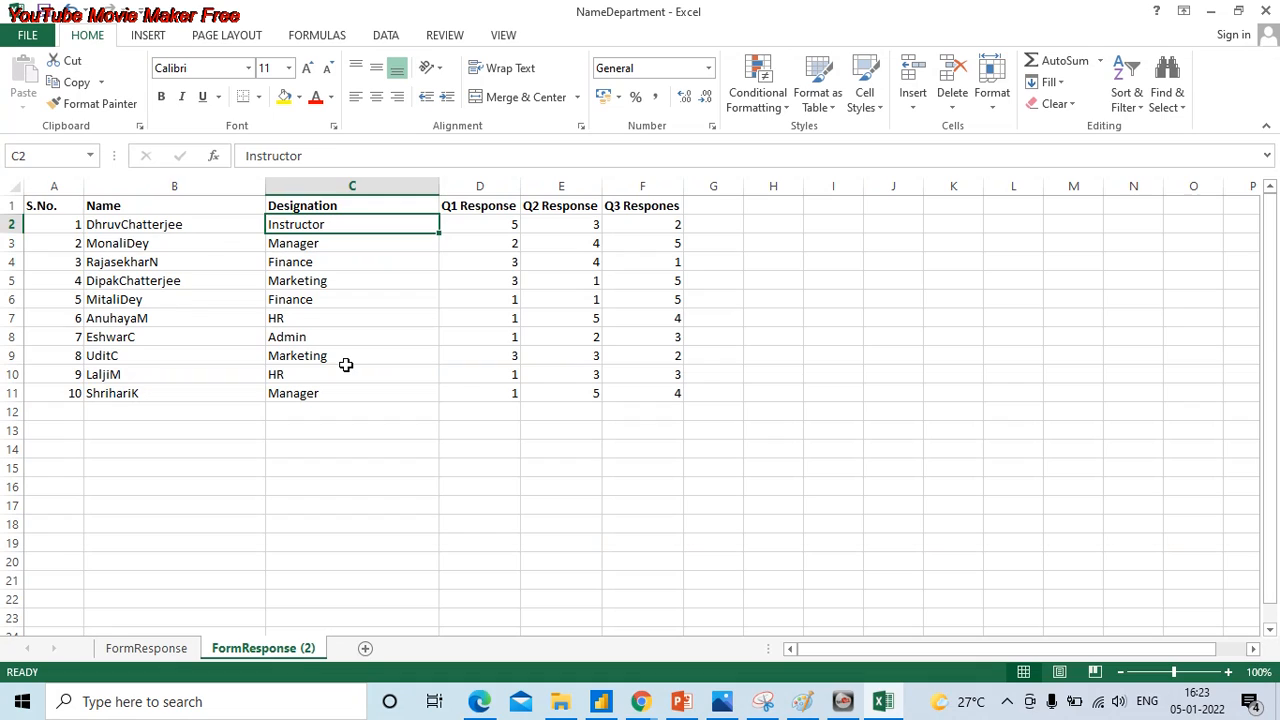
key("Left")
left_click(196, 394, "shift")
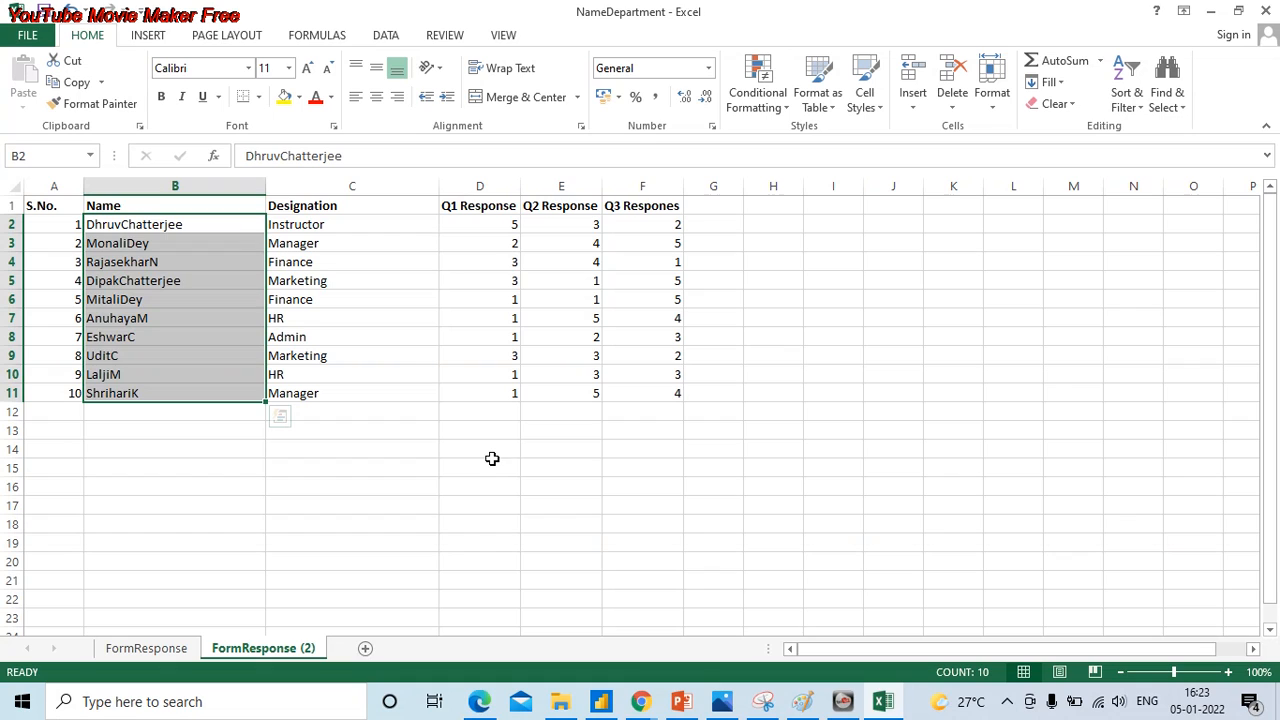
- Undo the space replacement across the Name and Designation columns
left_click(230, 234)
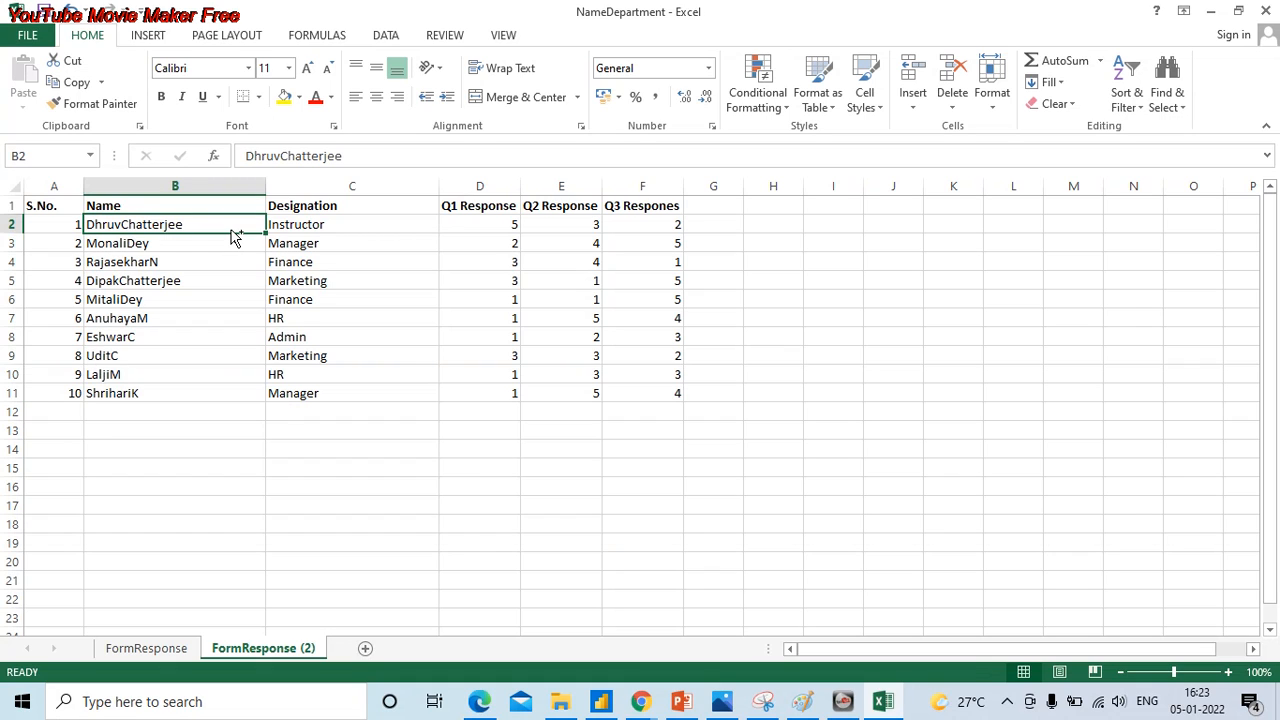
key("ctrl+v")
left_click(230, 234)
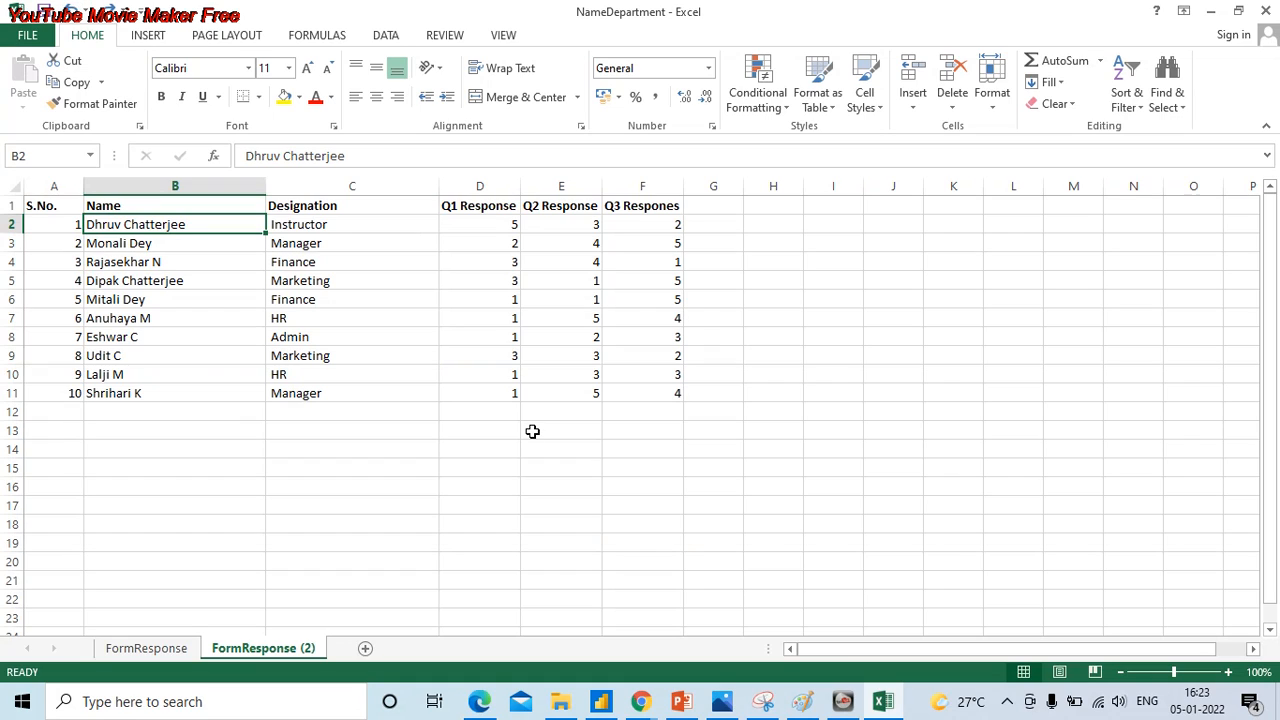
- Replace all spaces with nothing in the Designation entries C2:C11 only
left_click(334, 231)
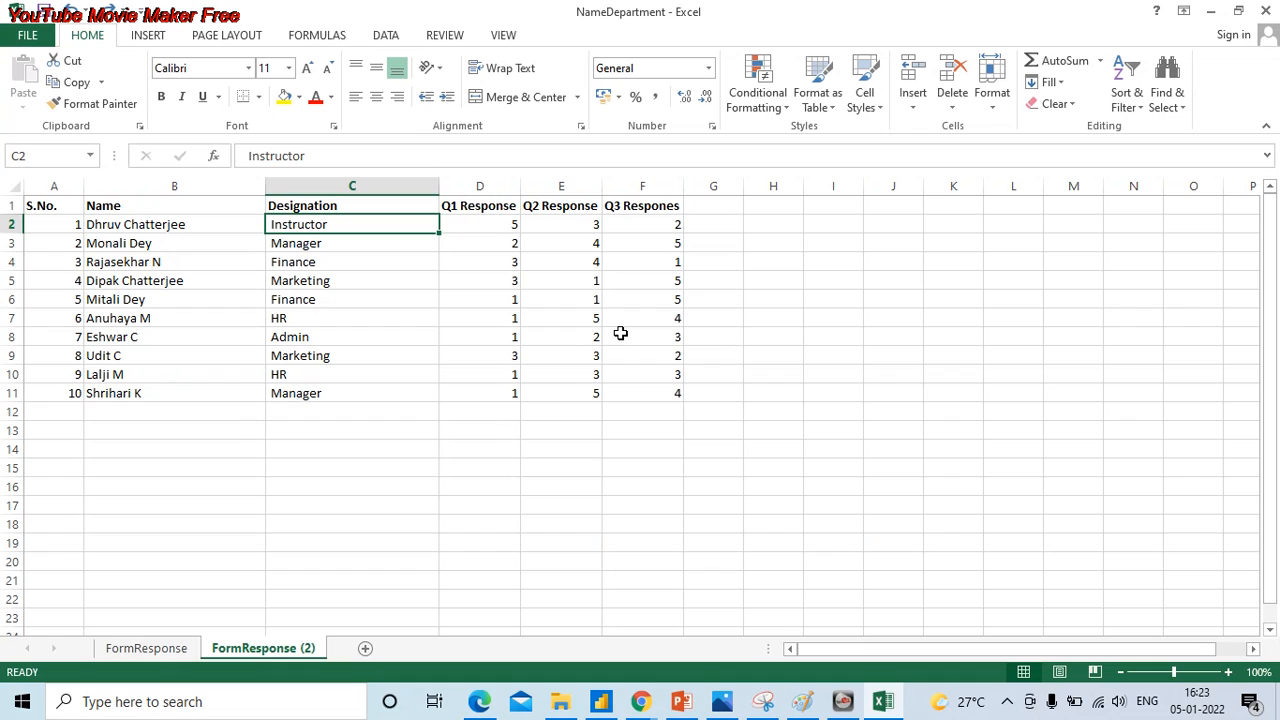
key("ctrl+shift+Down")
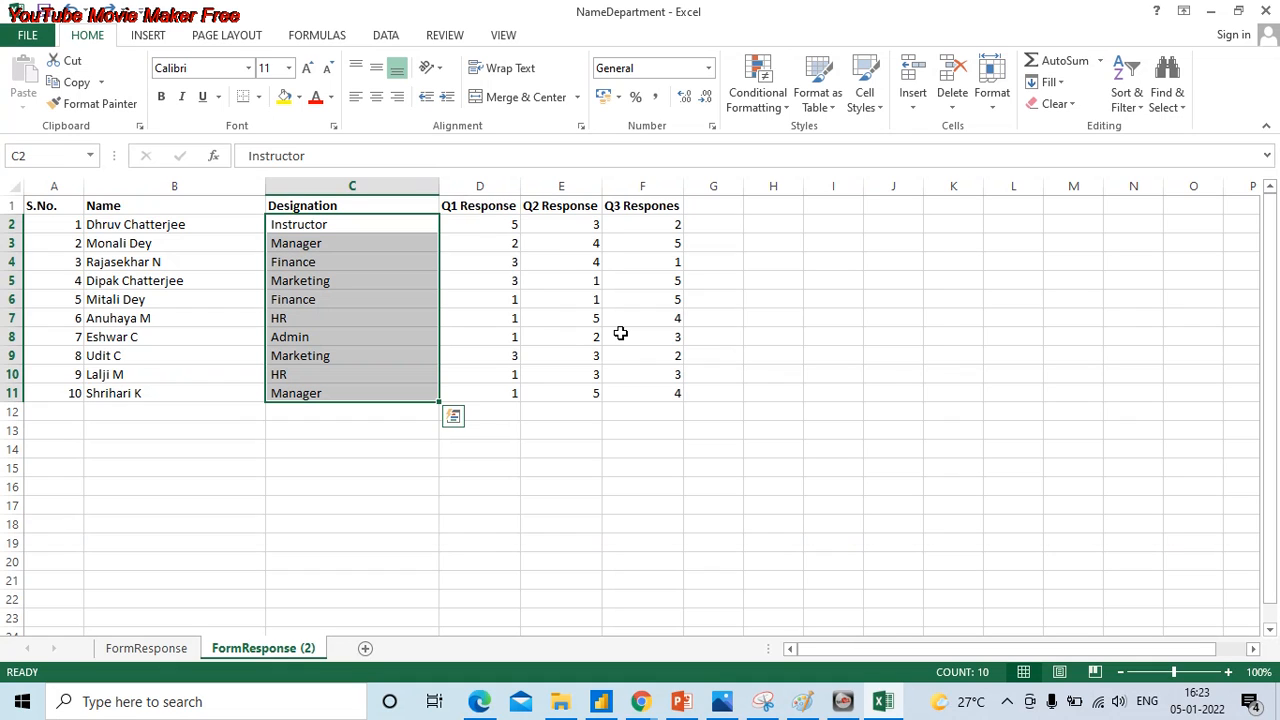
key("ctrl+h")
left_click(566, 368)
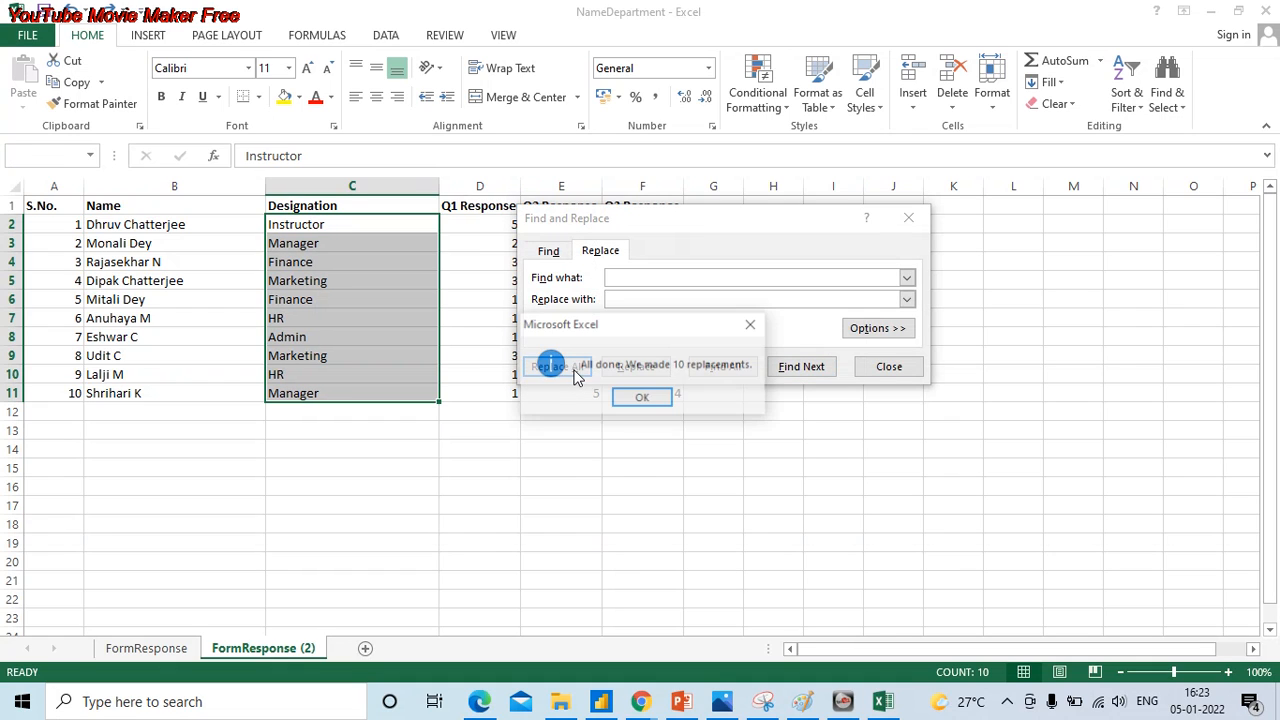
left_click(641, 398)
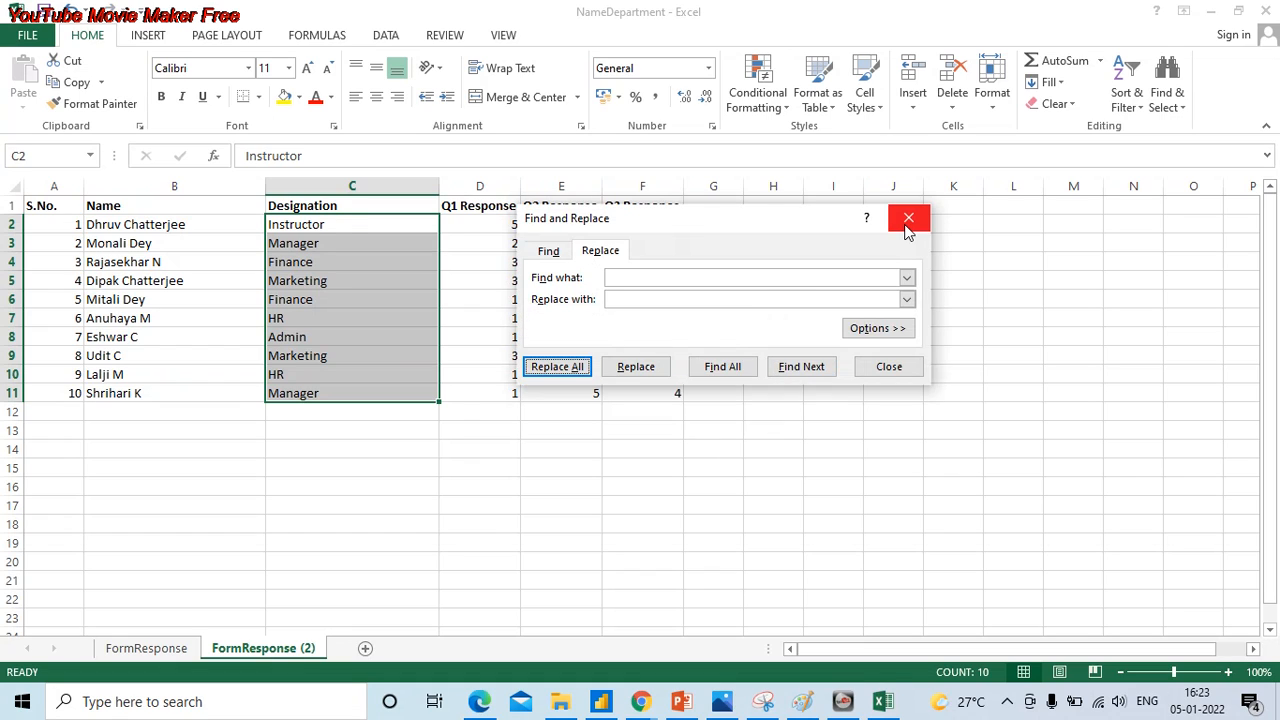
key("Escape")
- Inspect the contents of cell B2 for a trailing space after the name
left_click(241, 223)
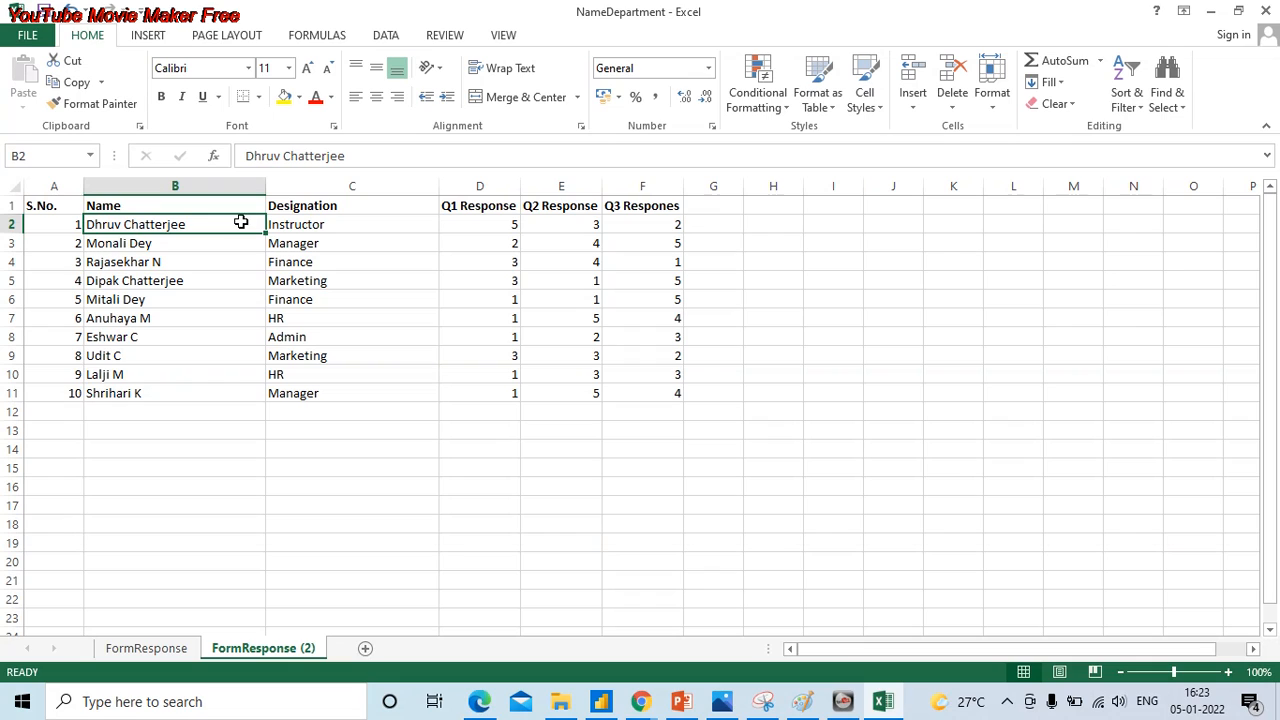
double_click(241, 223)
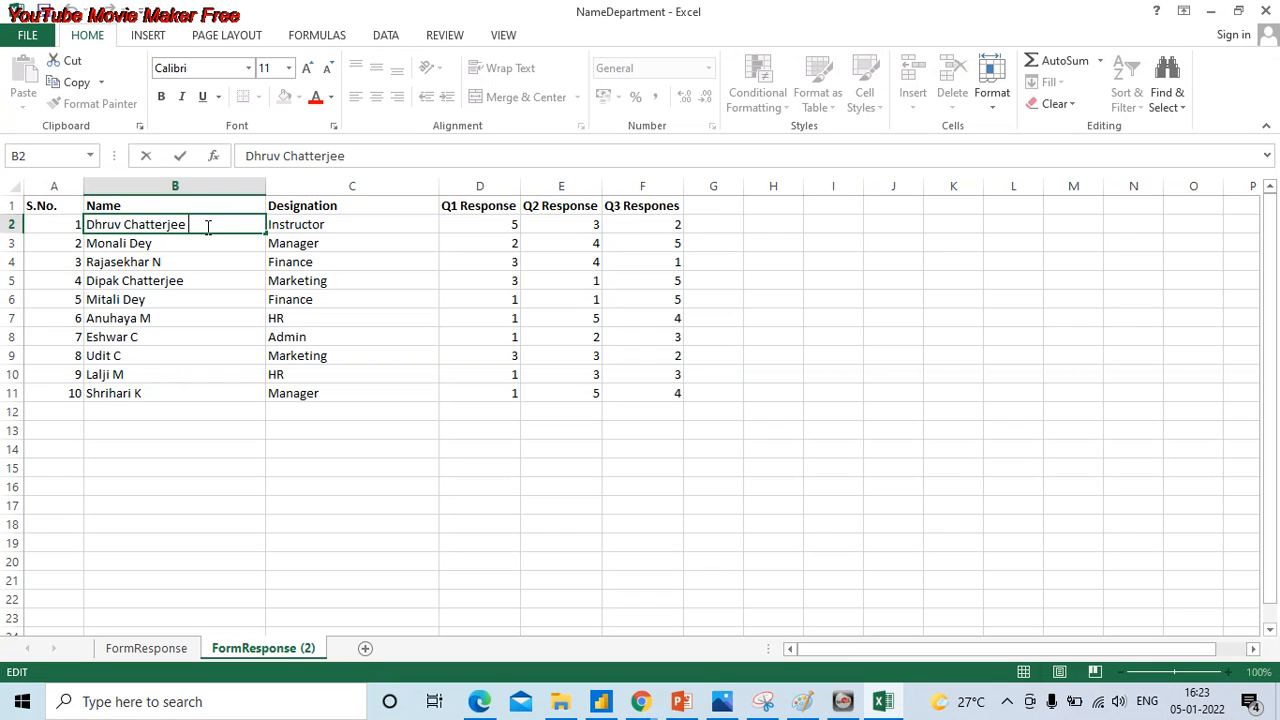
key("Escape")
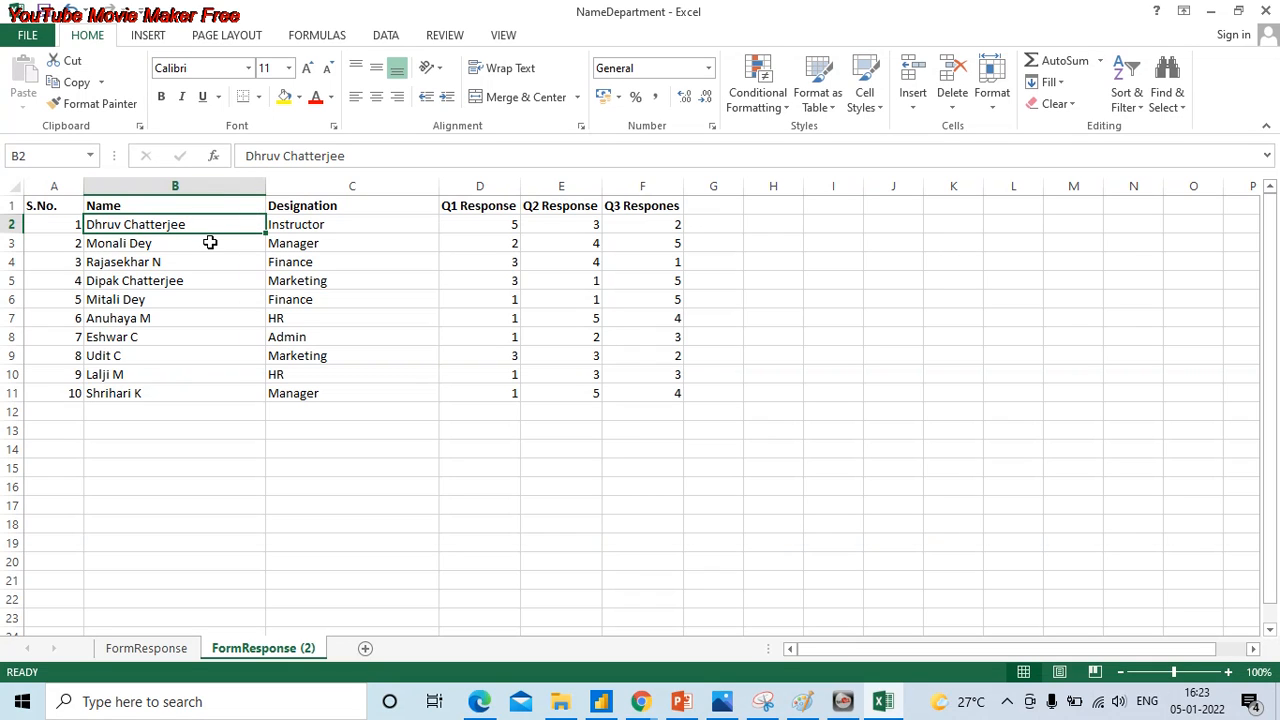
double_click(195, 224)
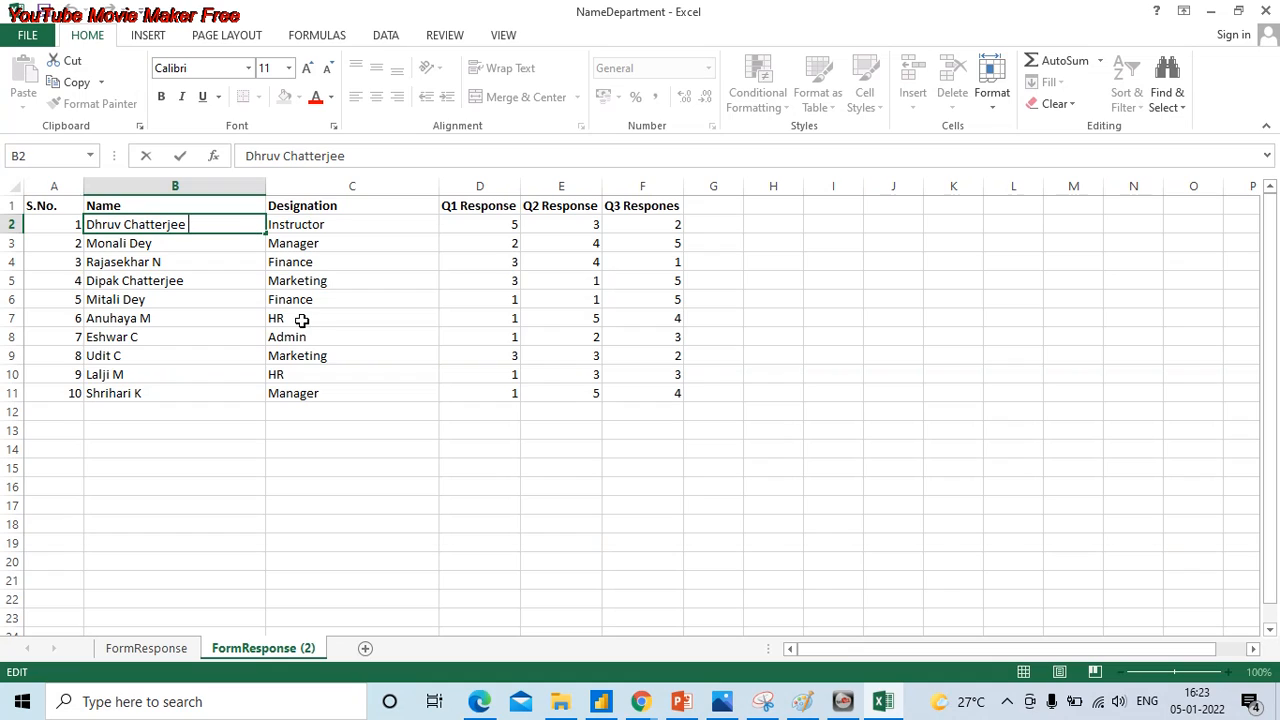
- Enter the formula =TRIM(B2) in cell G2 to strip extra spaces from the first name
left_click(700, 226)
type("=TRI")
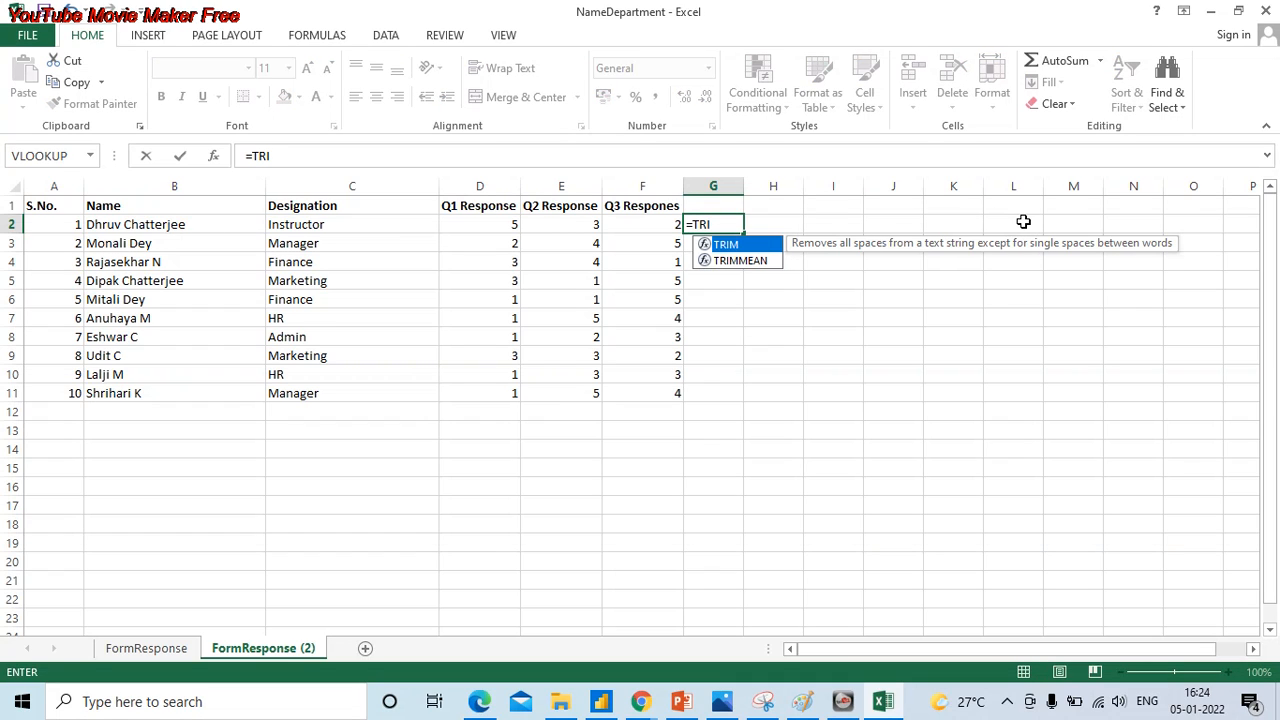
type("M")
type("(")
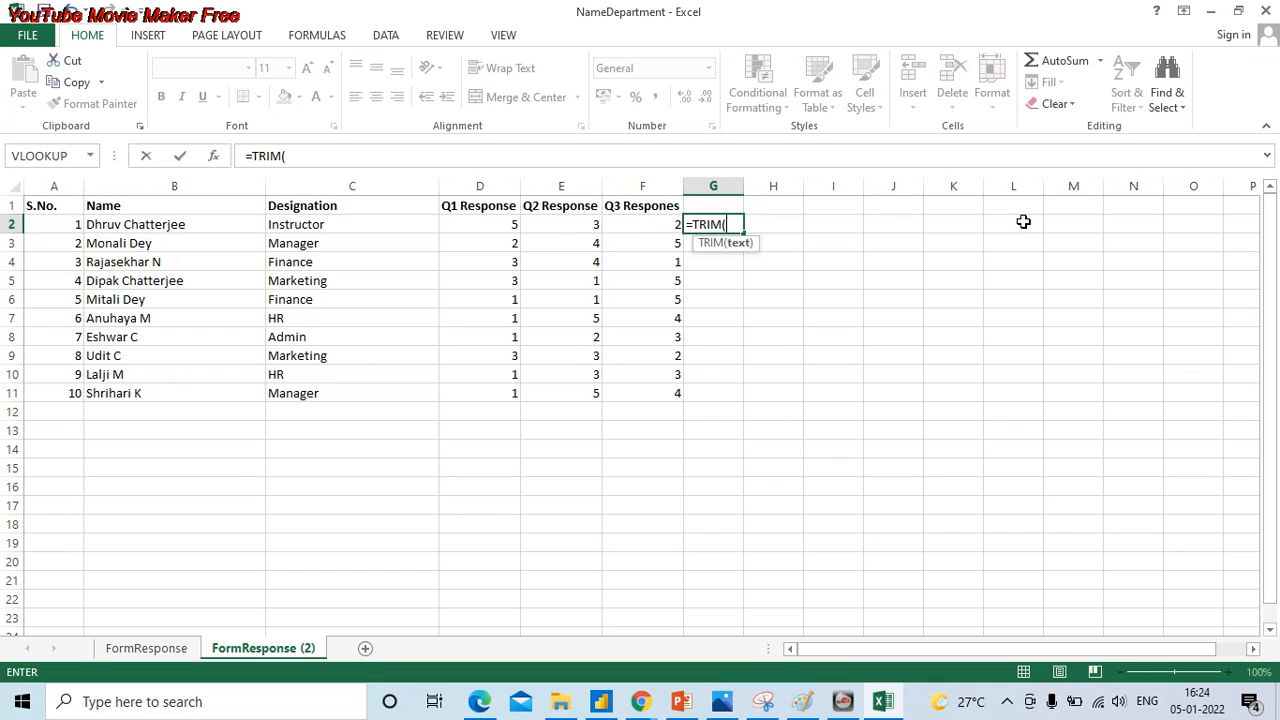
key("BackSpace")
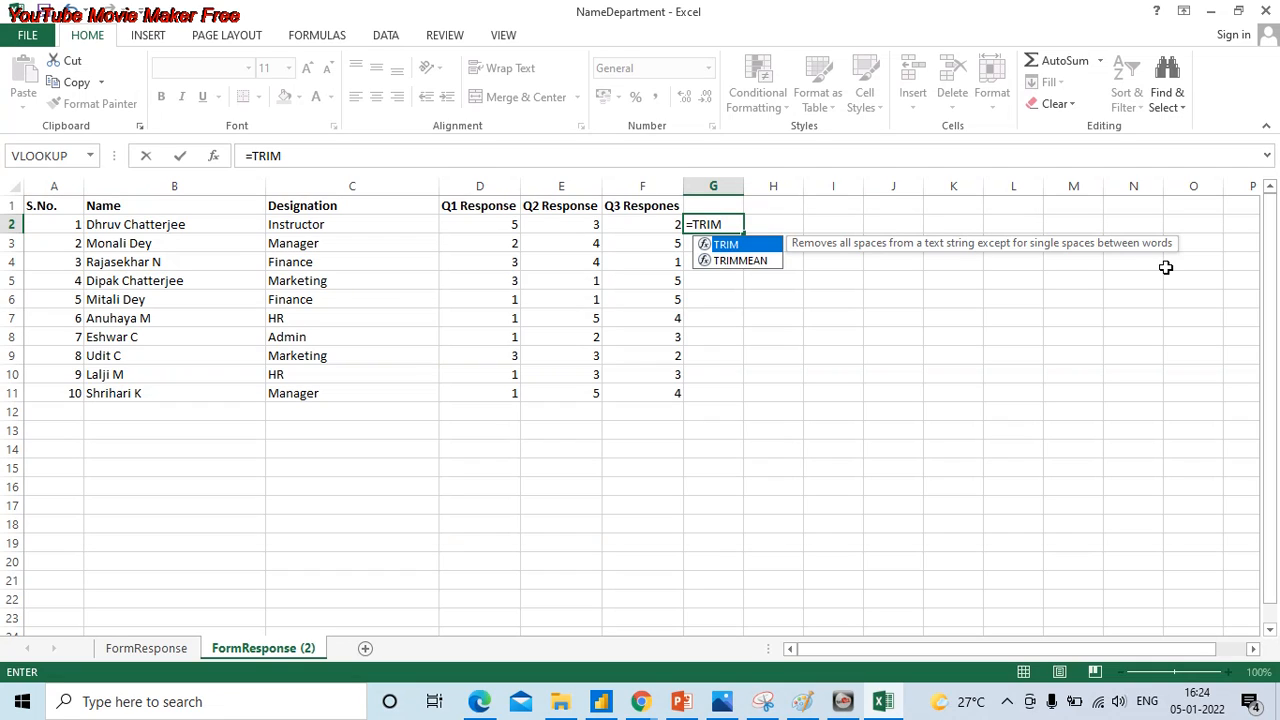
type("(")
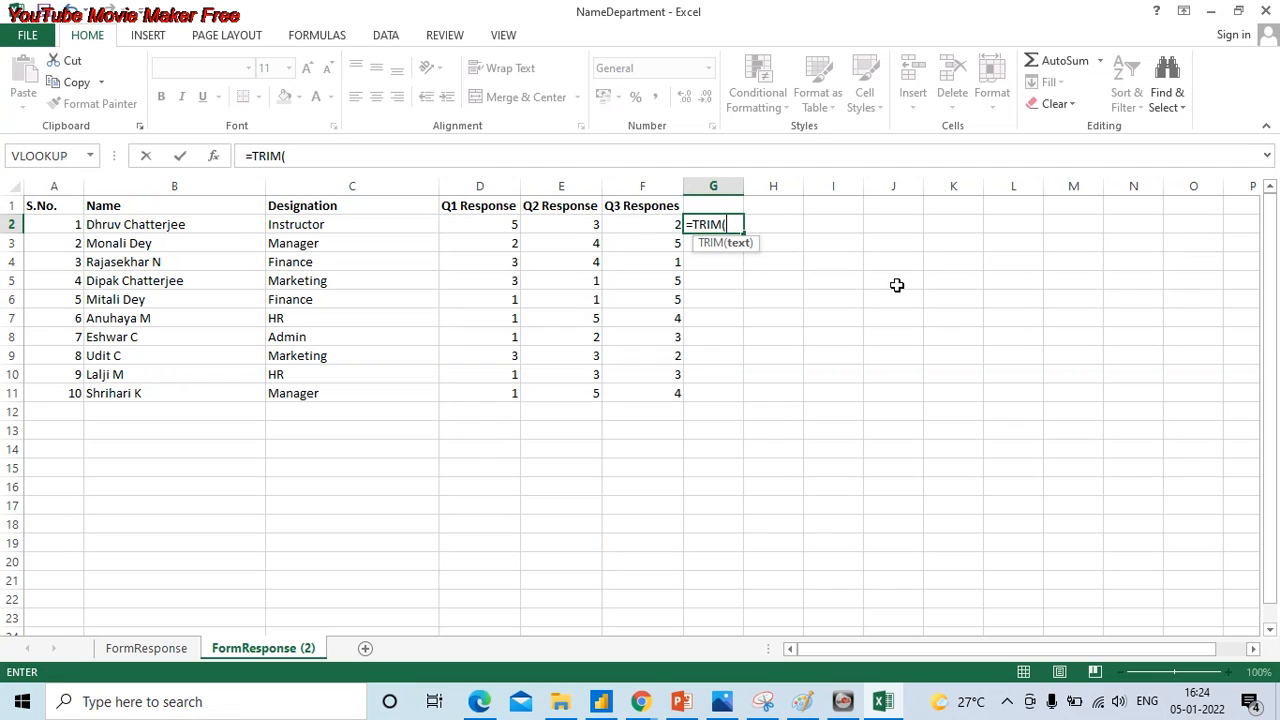
key("Left")
key("Left")
key("Left")
key("Left")
key("Left")
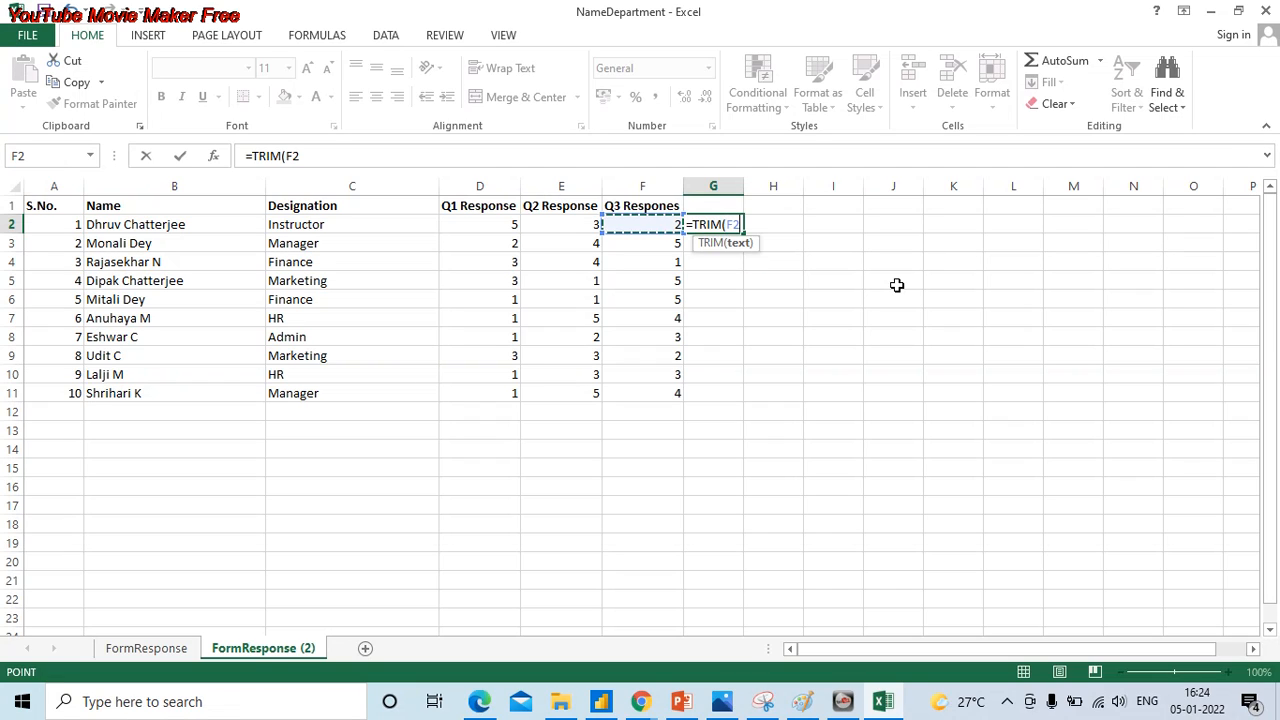
type(")")
key("Return")
key("Up")
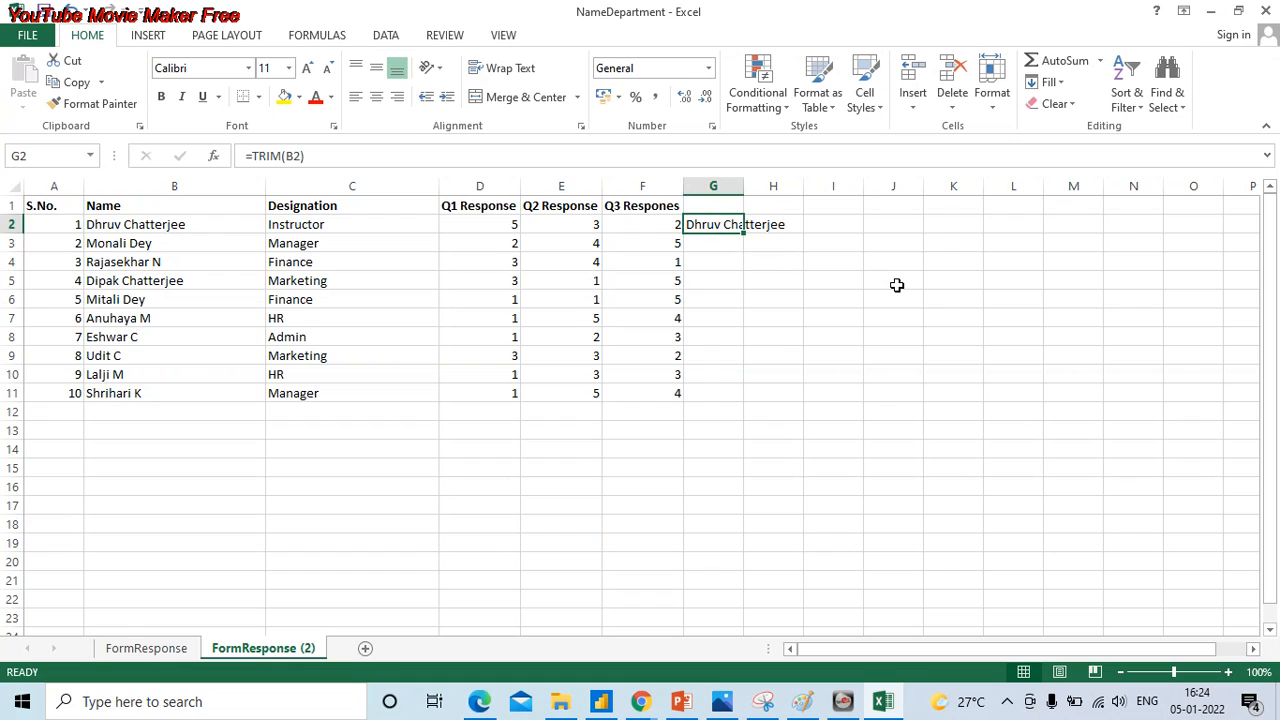
- Fill the TRIM formula down to G11 and fit column G's width to its longest entry
double_click(744, 232)
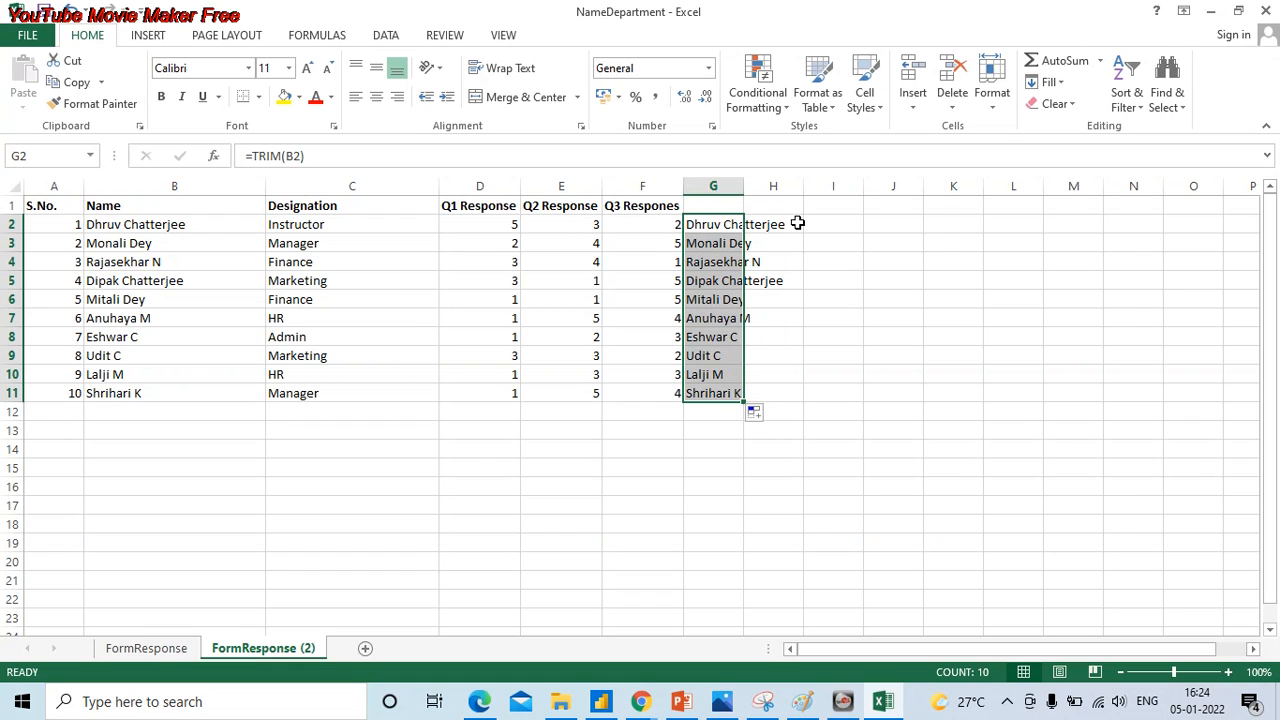
double_click(744, 186)
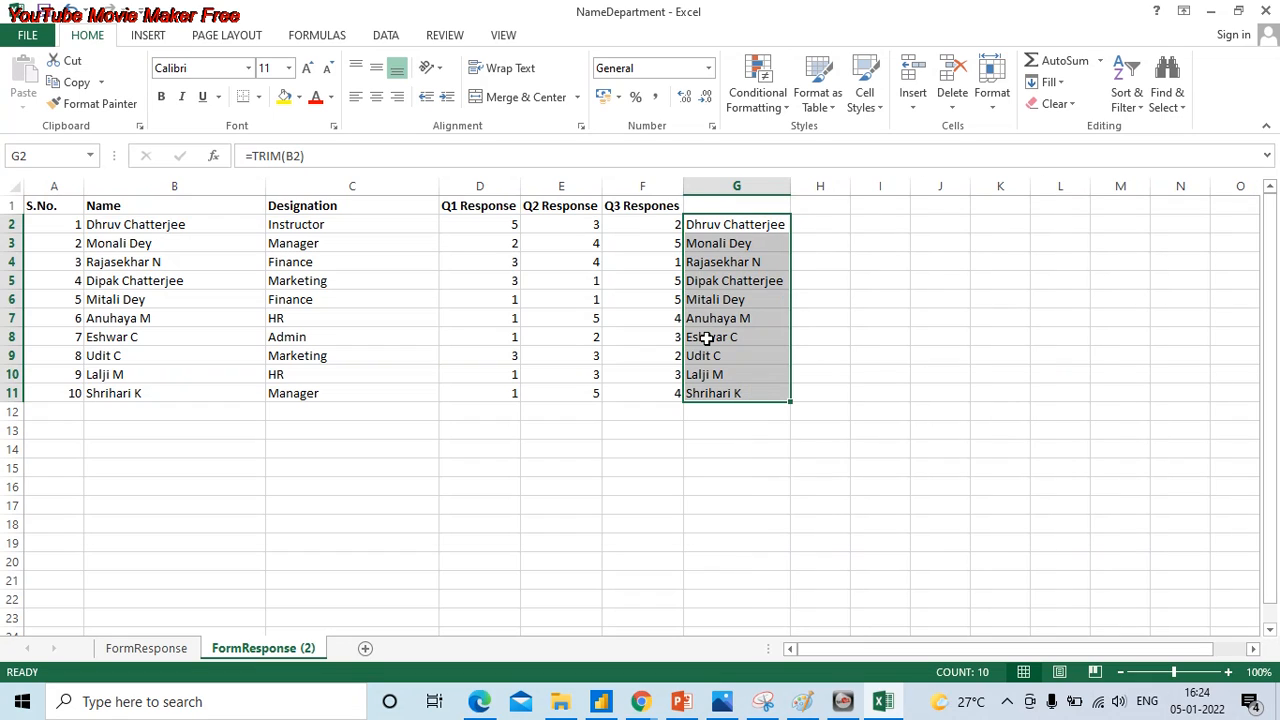
left_click(760, 242)
left_click_drag(746, 226, 786, 397)
left_click_drag(229, 231, 220, 391)
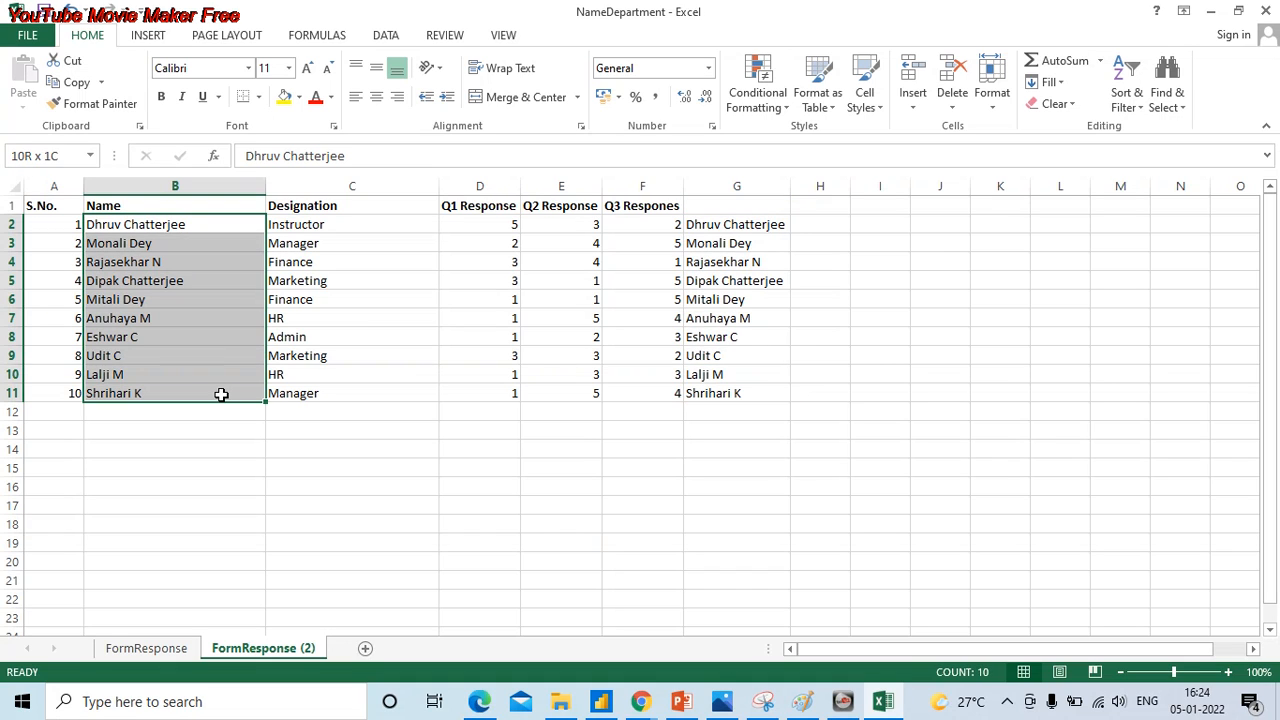
- Copy the trimmed names in G2:G11 and paste them in place as values only
left_click_drag(737, 226, 748, 396)
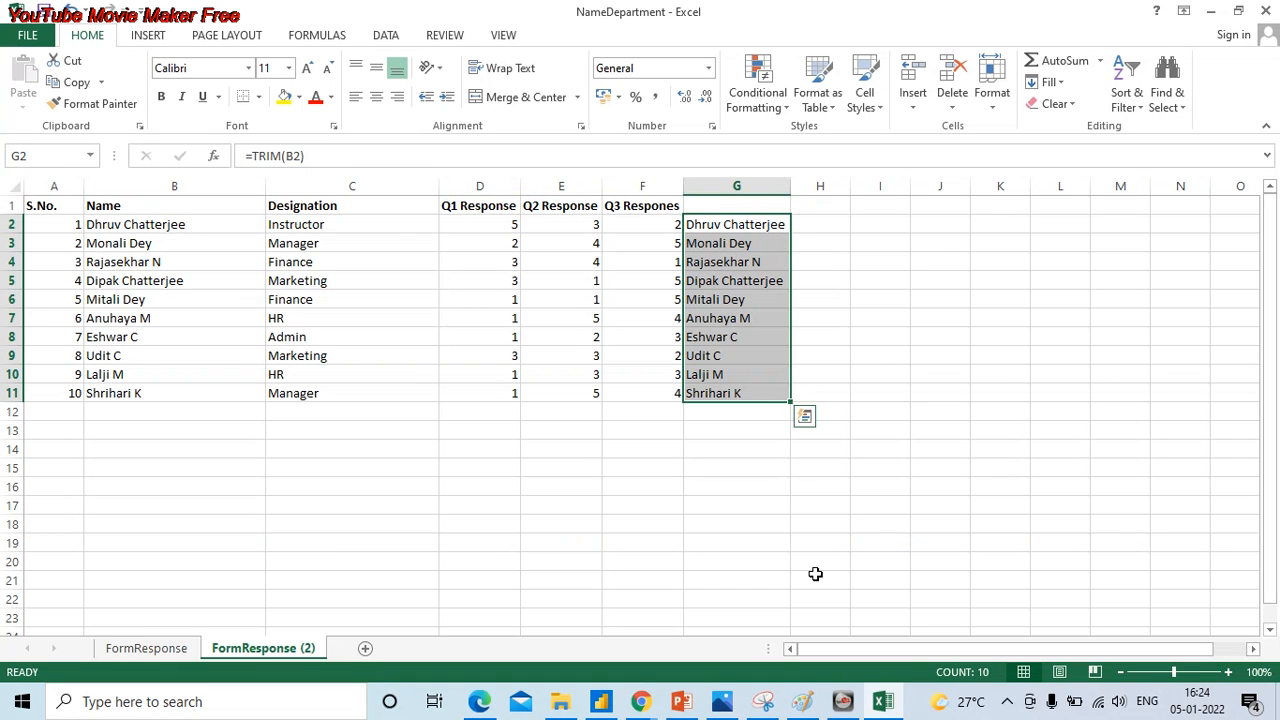
left_click(74, 84)
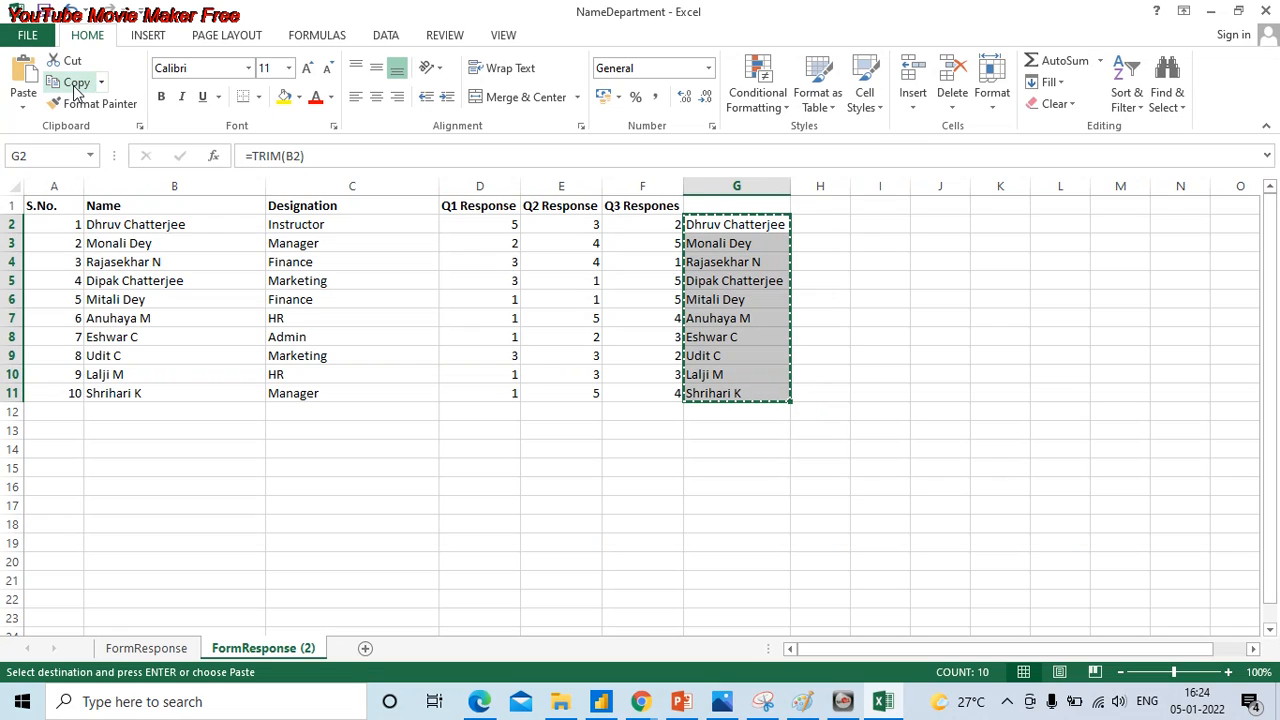
left_click(23, 107)
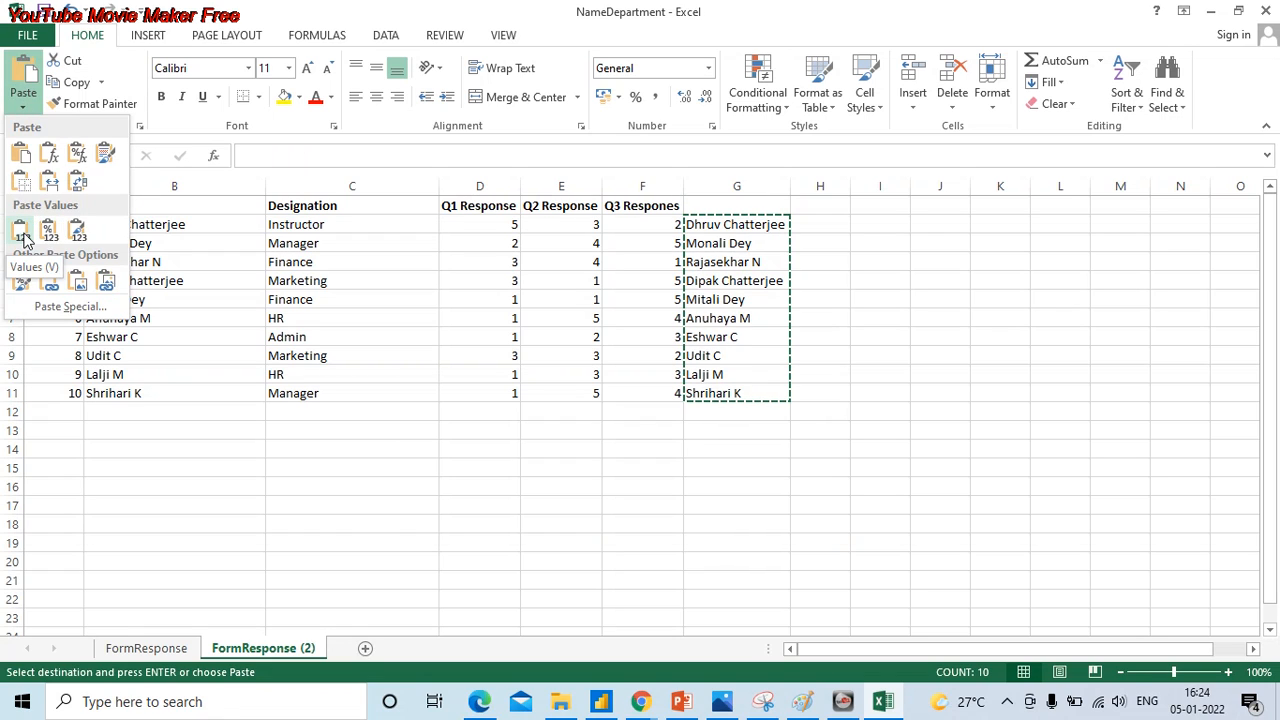
left_click(24, 233)
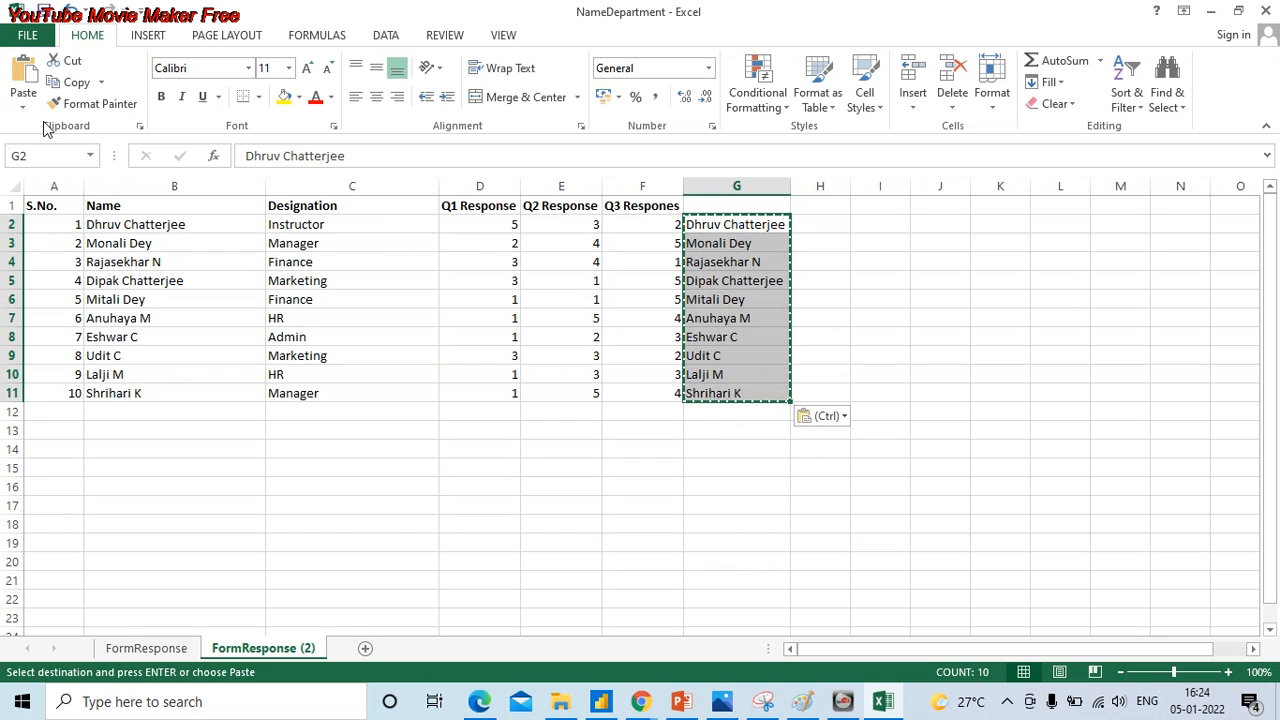
- Copy the trimmed names in G2:G11 over B2:B11 as values only, and clear the helper cells G2:G11
left_click(23, 105)
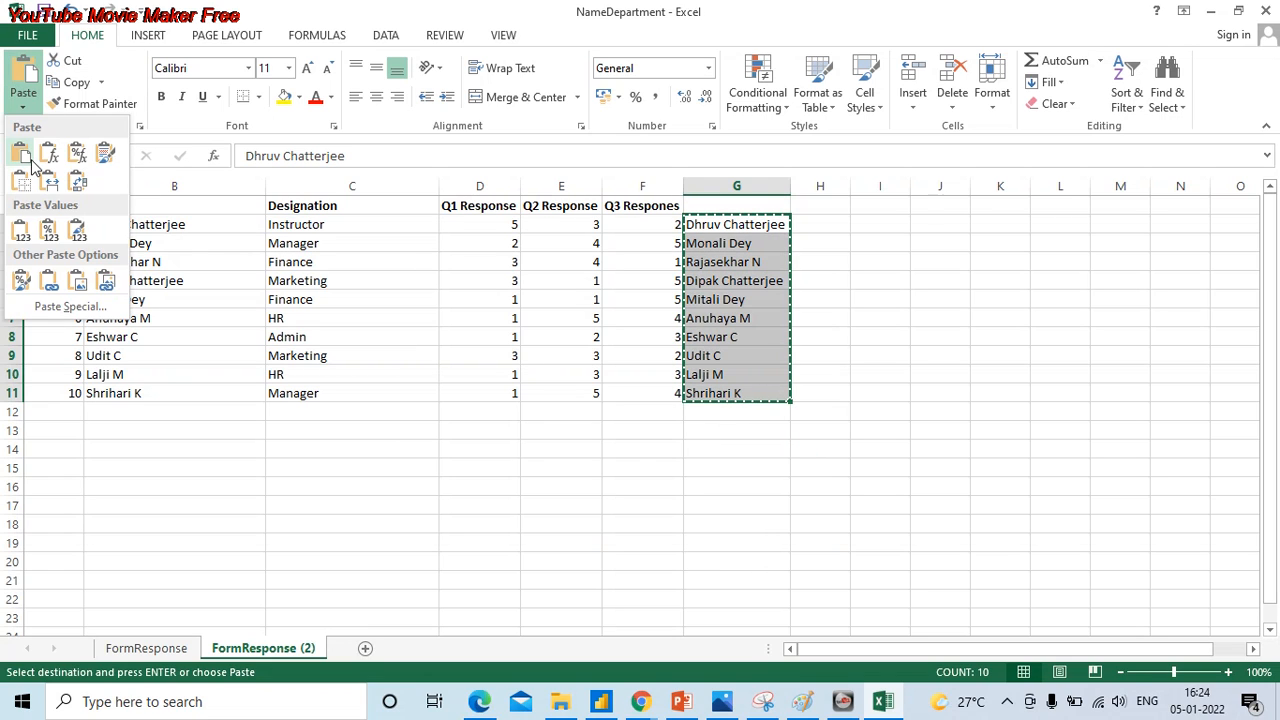
left_click(68, 84)
left_click_drag(166, 226, 176, 393)
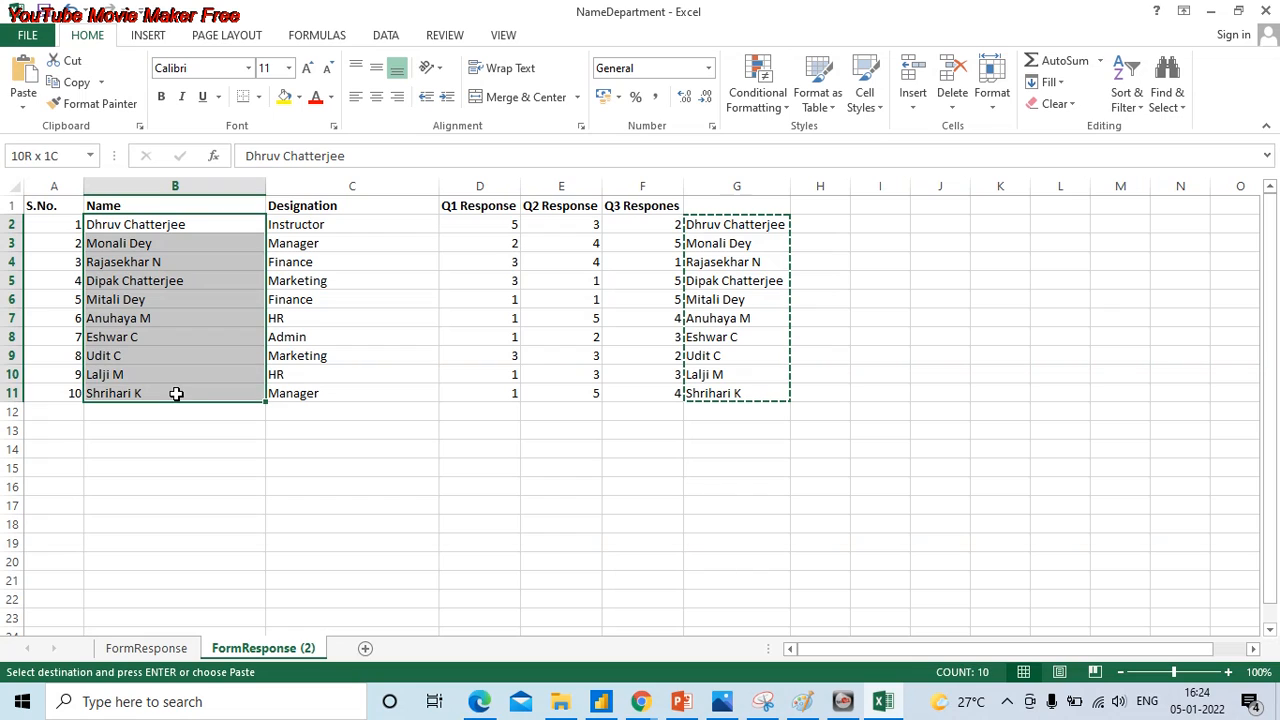
left_click(23, 105)
left_click(22, 229)
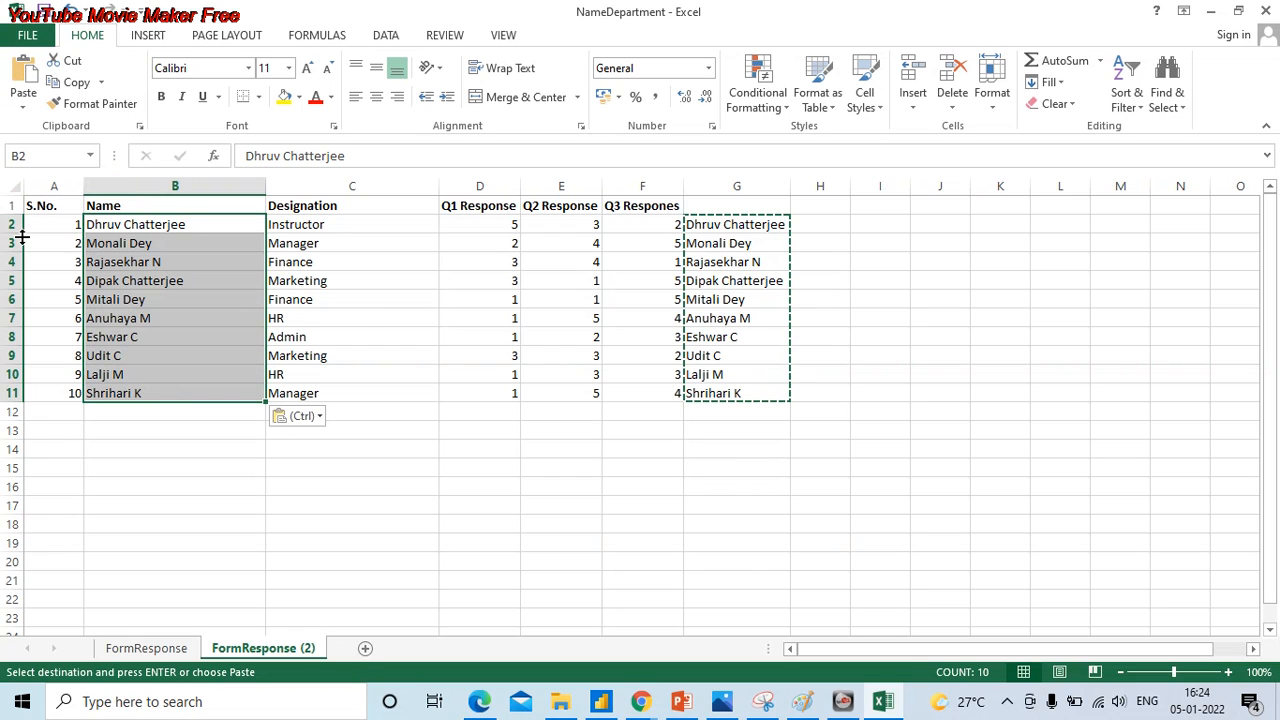
left_click_drag(730, 225, 766, 391)
key("Delete")
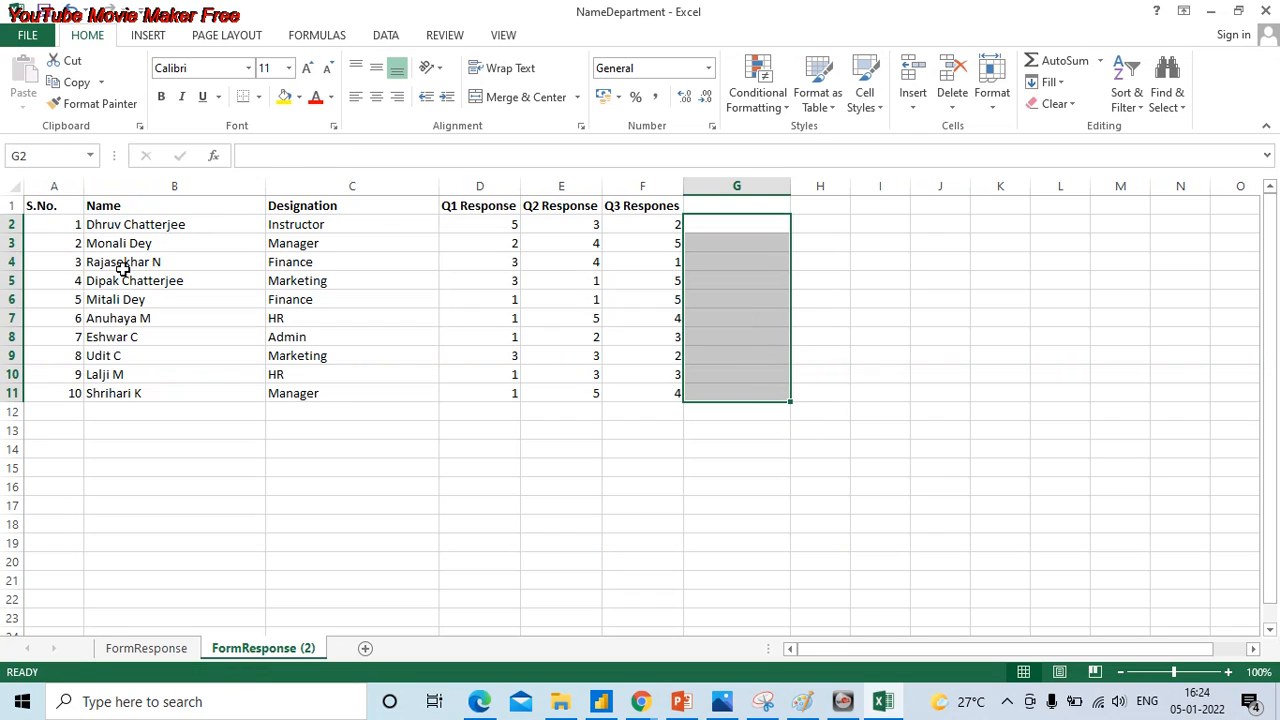
- Check the names in B2:B5 for trailing spaces and review the separated name and designation columns in the table
double_click(188, 225)
double_click(177, 243)
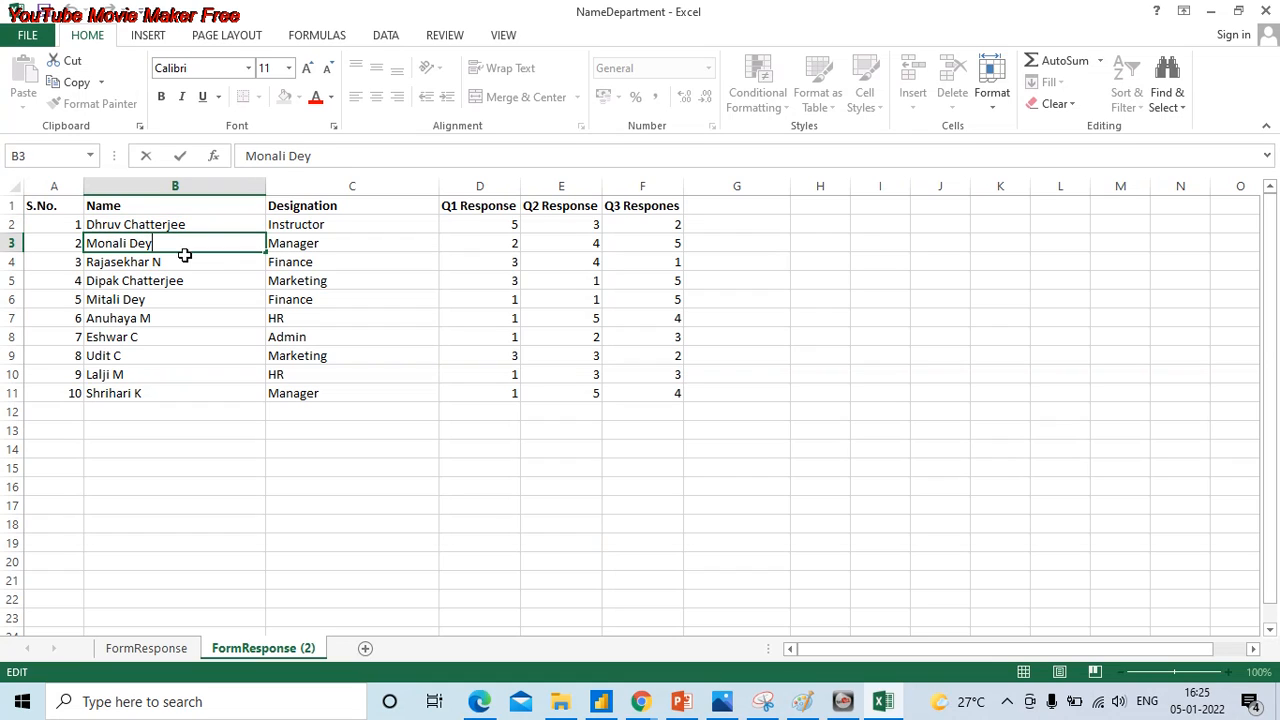
double_click(192, 265)
double_click(192, 283)
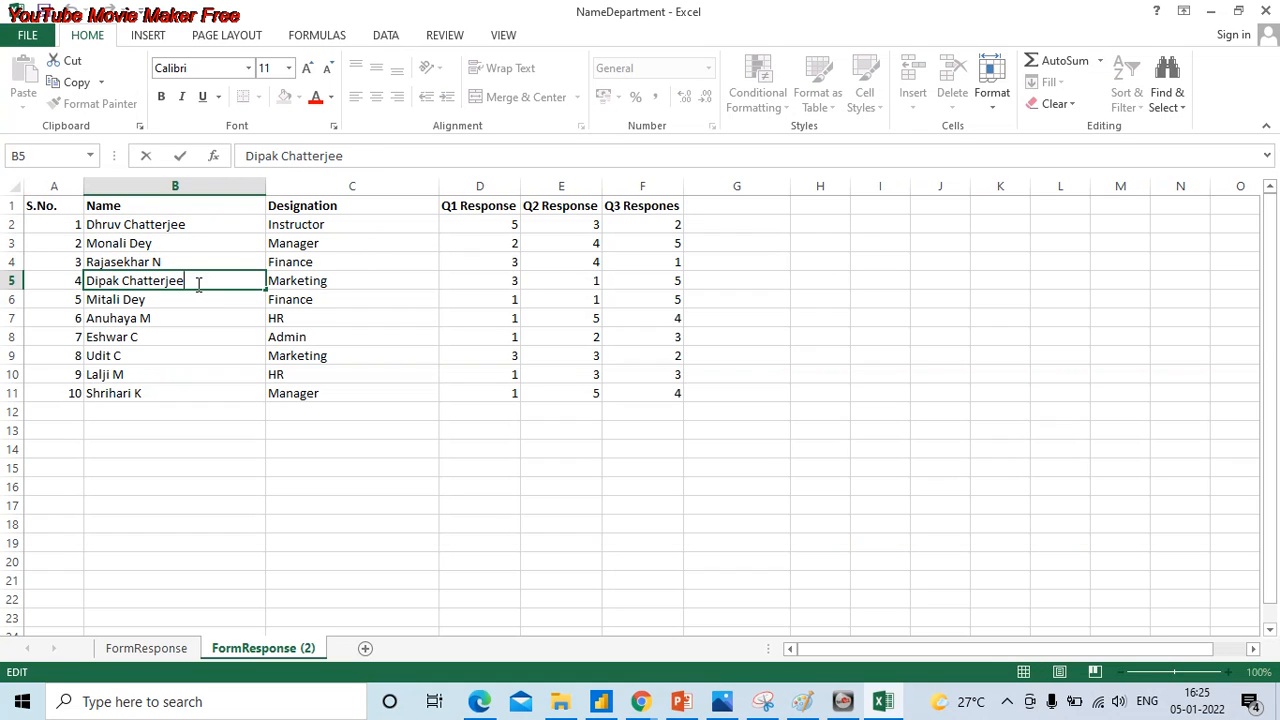
left_click(193, 224)
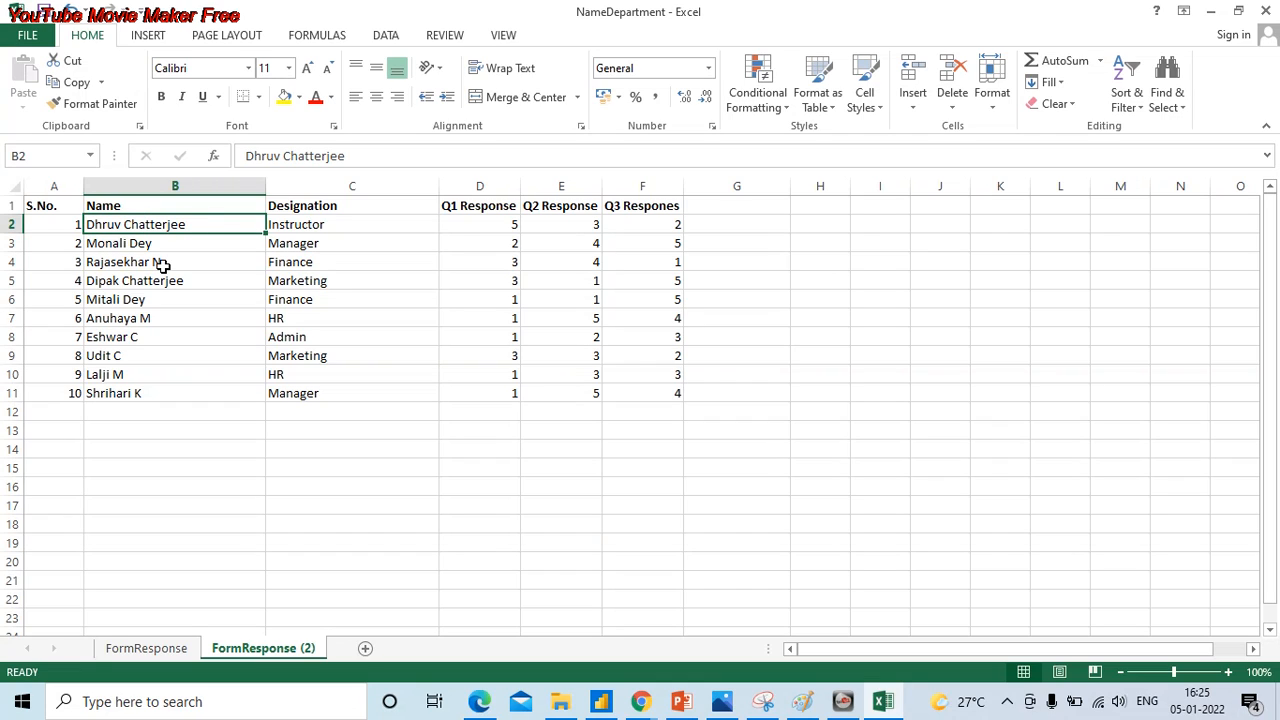
left_click(320, 224)
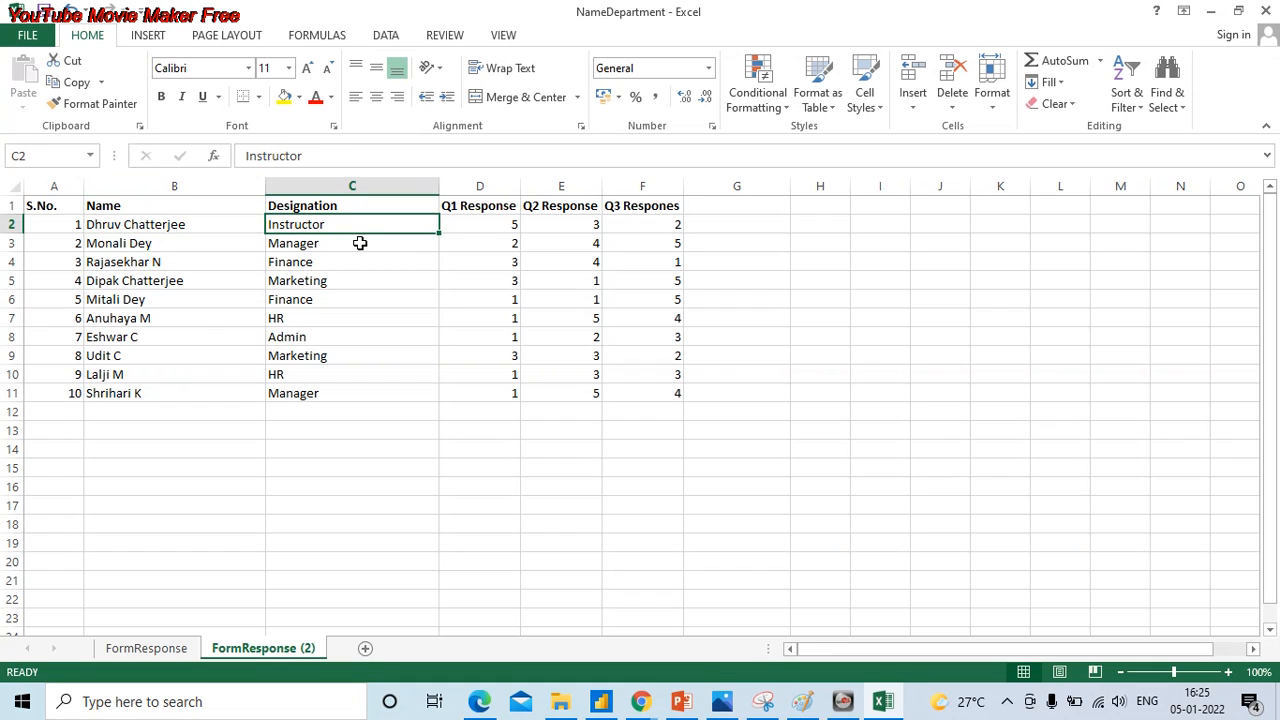
left_click_drag(67, 207, 629, 397)
left_click(50, 208)
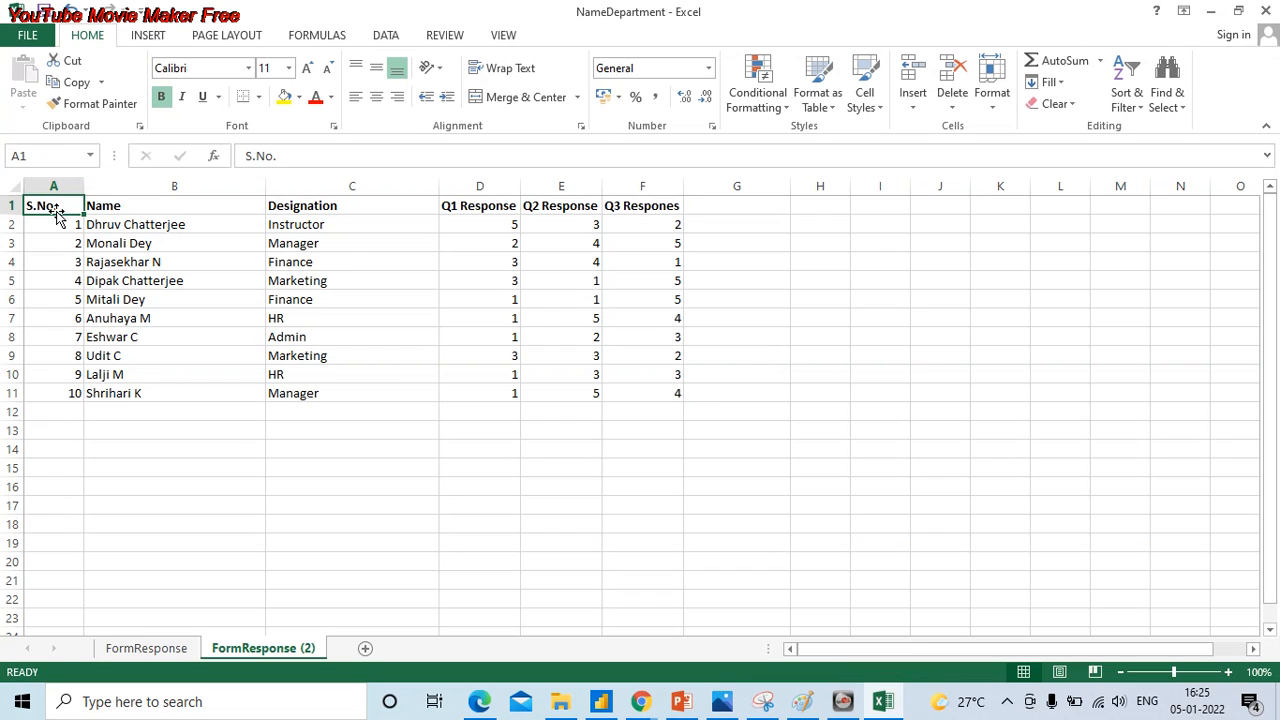